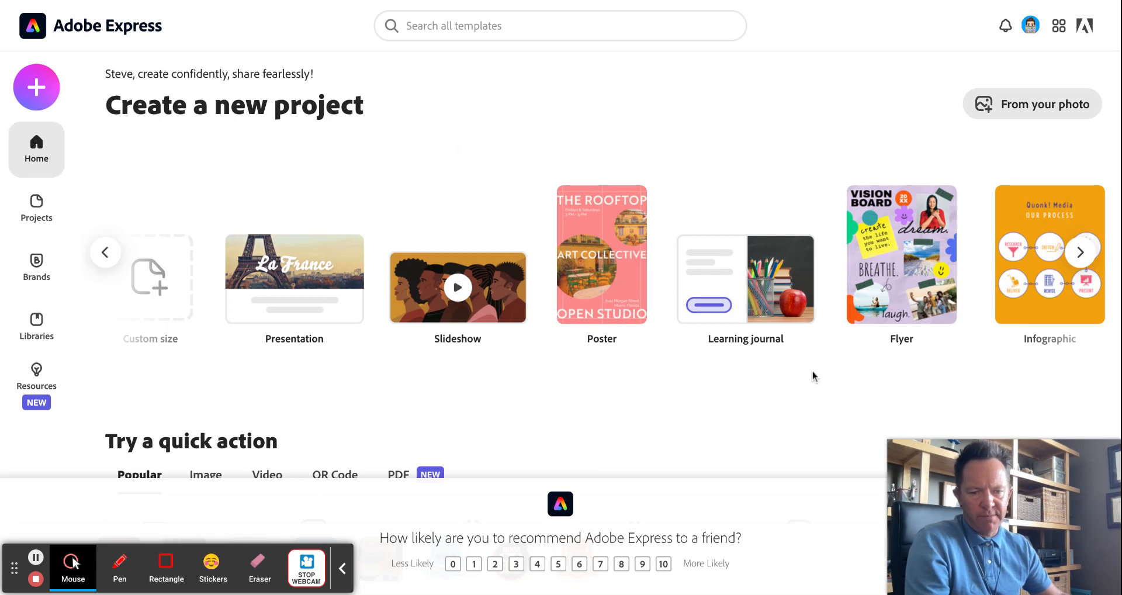
# Dismiss the recommendation survey on the home page
pyautogui.moveTo(1049, 460)
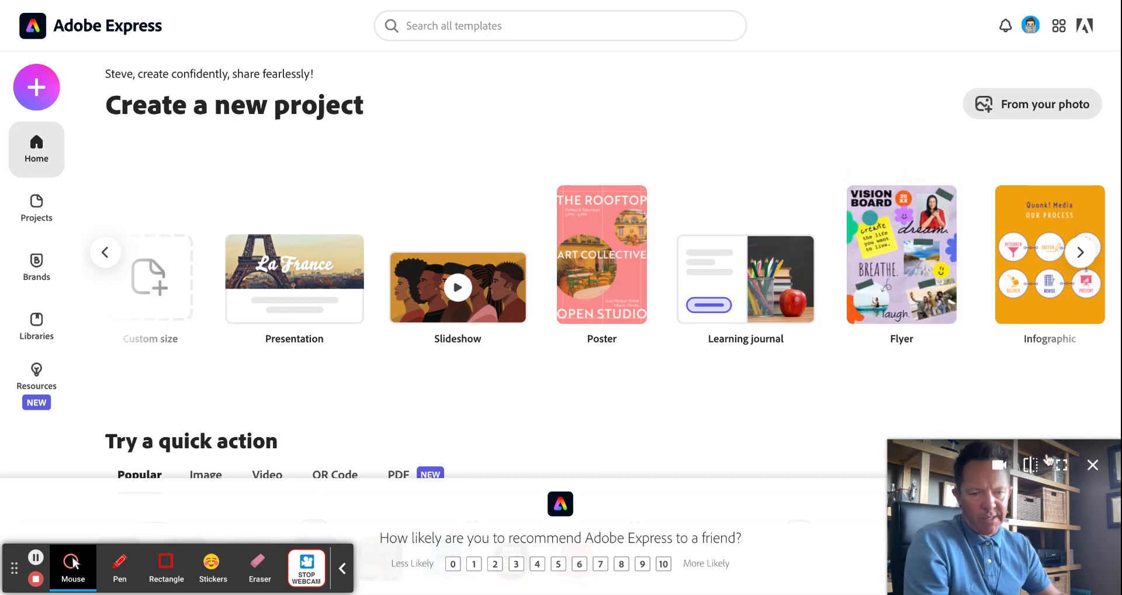
pyautogui.moveTo(1069, 535); pyautogui.dragTo(180, 538)
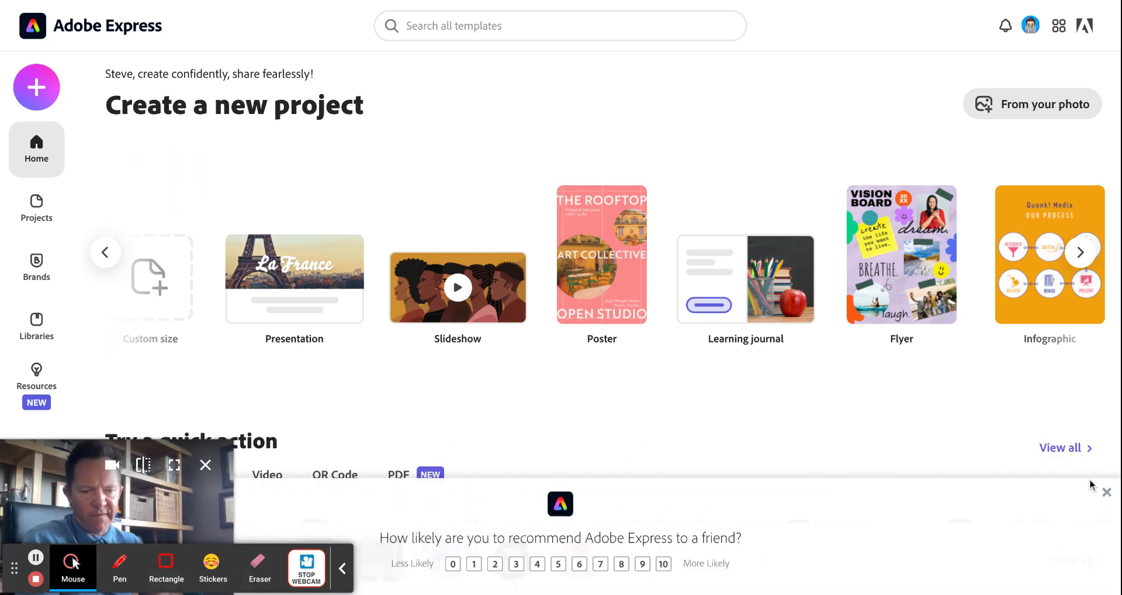
pyautogui.click(1105, 492)
pyautogui.scroll(-2, 720, 387)
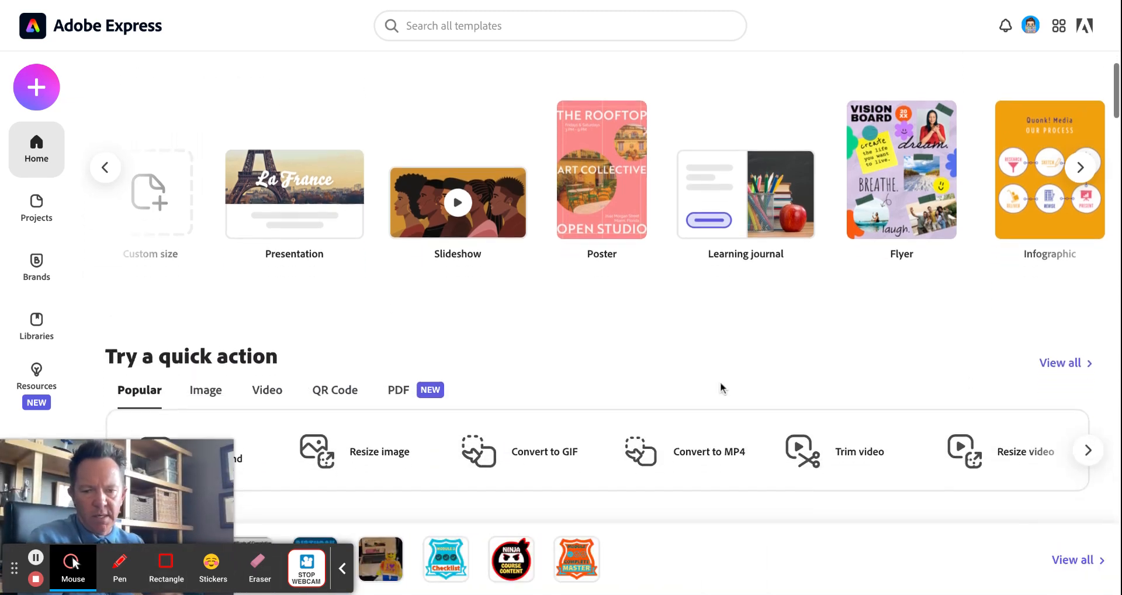
pyautogui.scroll(2, 720, 388)
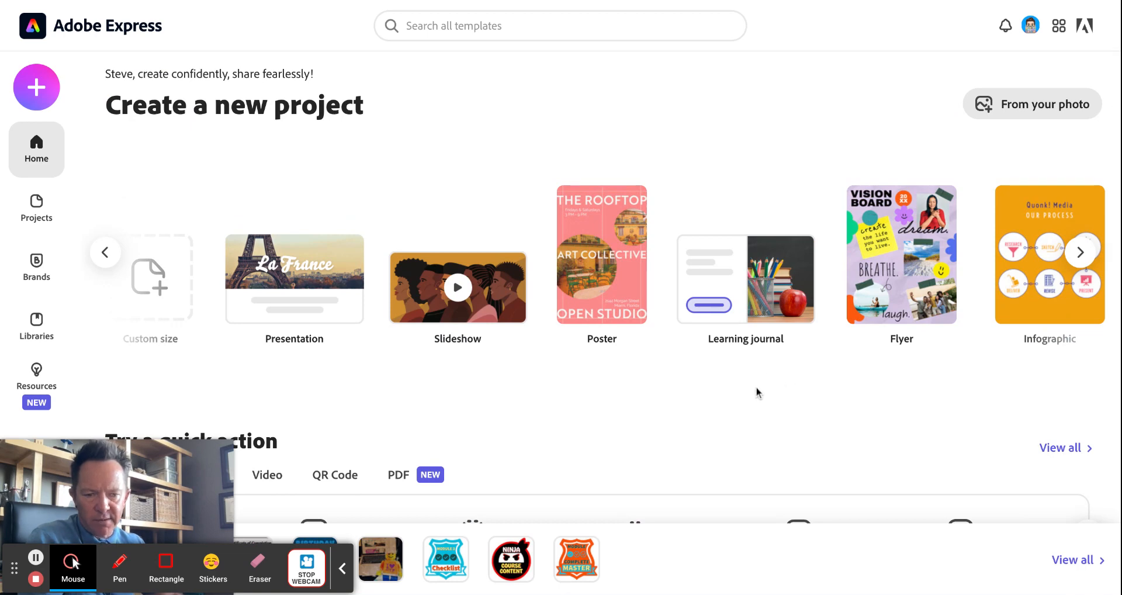
# Start a new project from the device photo of the chain-mesh sphere, using the default photo size
pyautogui.click(1030, 106)
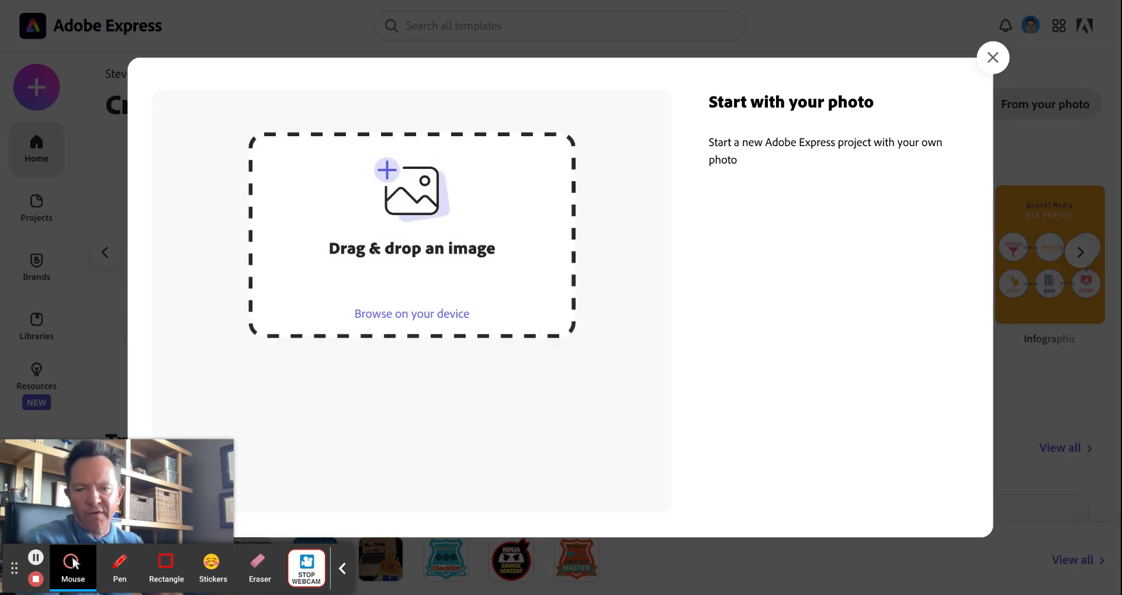
pyautogui.moveTo(412, 235); pyautogui.dragTo(378, 211)
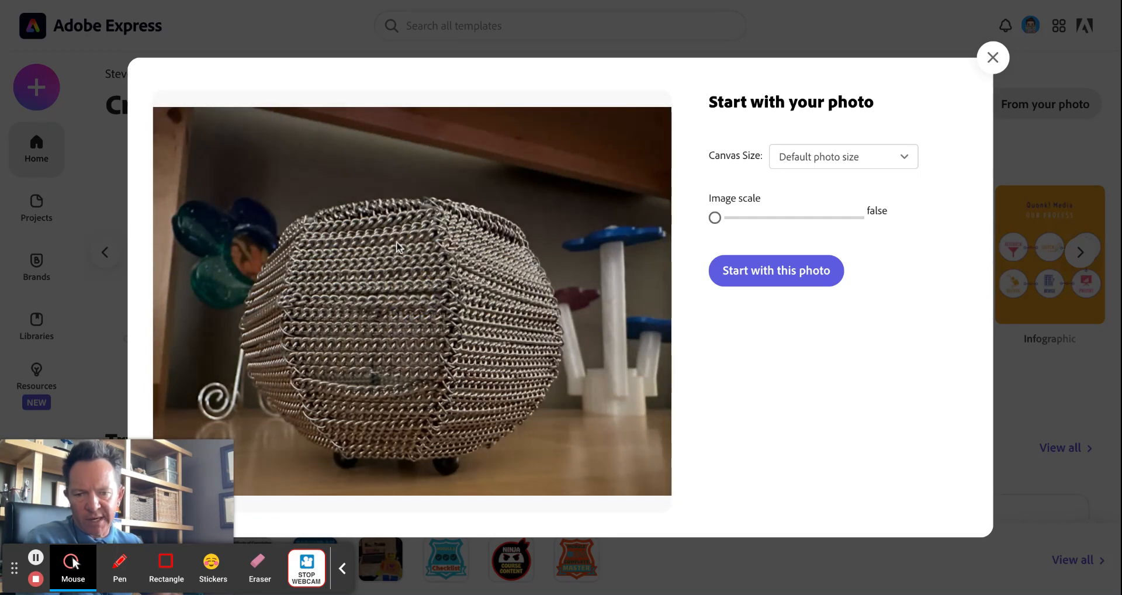
pyautogui.click(756, 273)
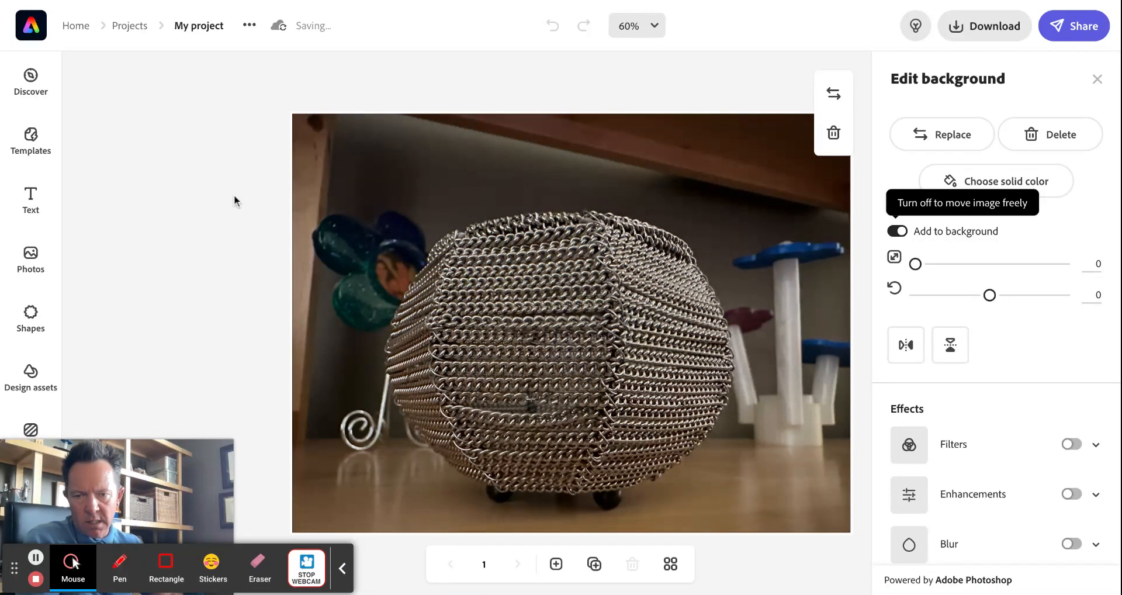
# Turn on Enhancements for the background photo and set Brightness to -39
pyautogui.click(234, 200)
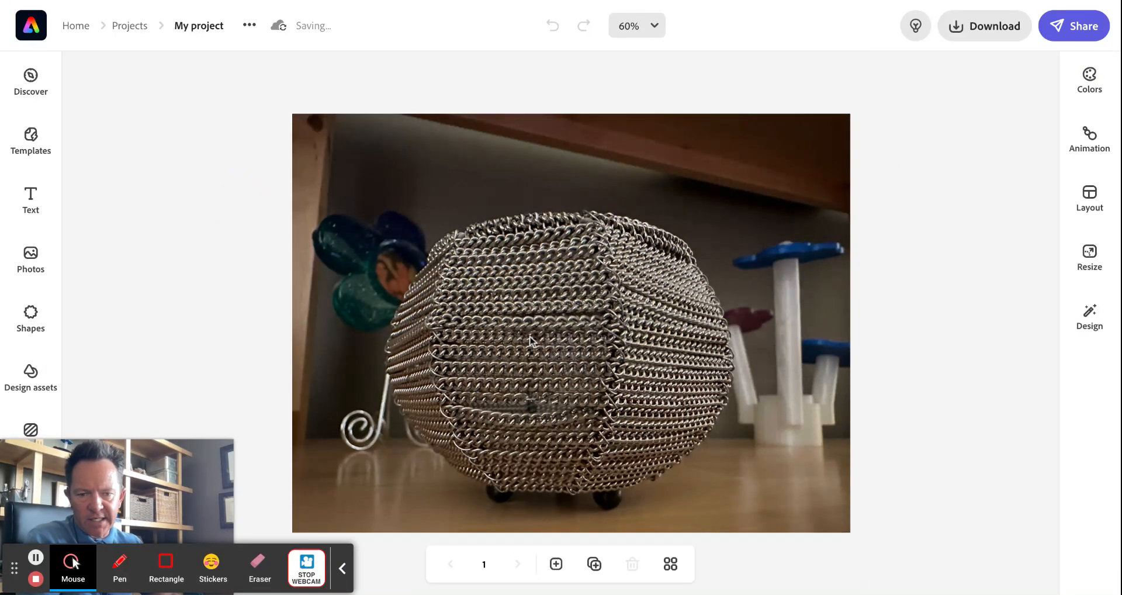
pyautogui.click(673, 251)
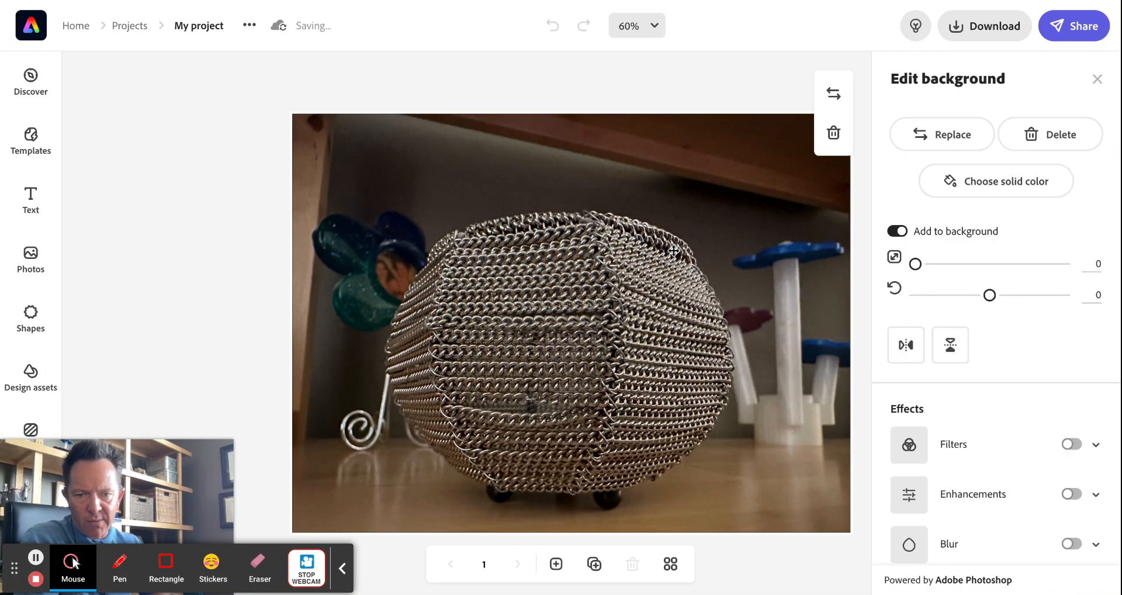
pyautogui.scroll(-1, 915, 452)
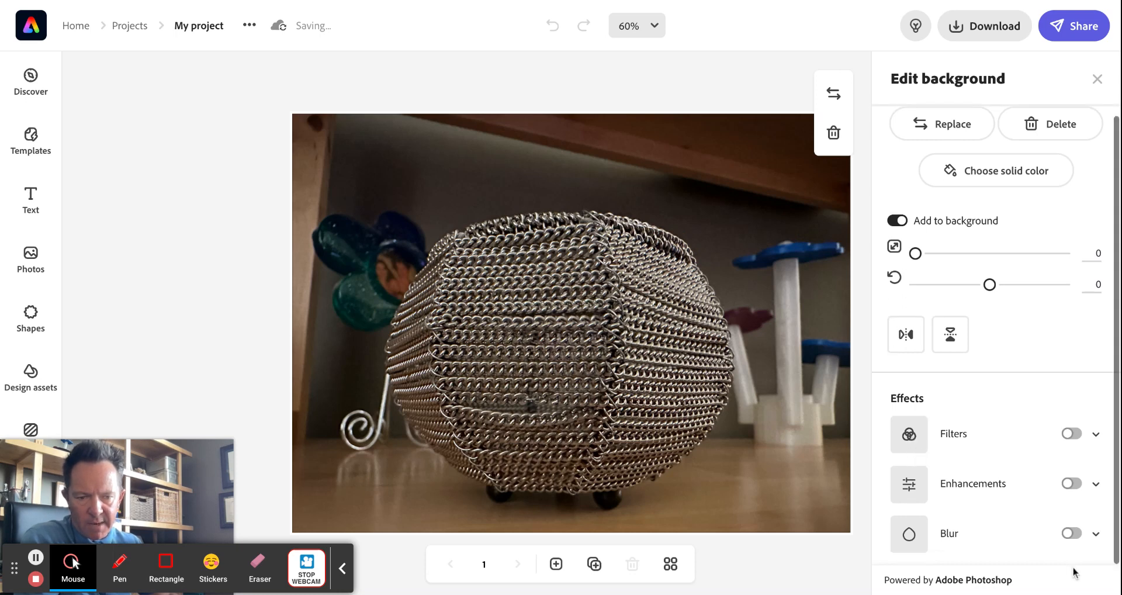
pyautogui.click(1073, 485)
pyautogui.scroll(-4, 945, 472)
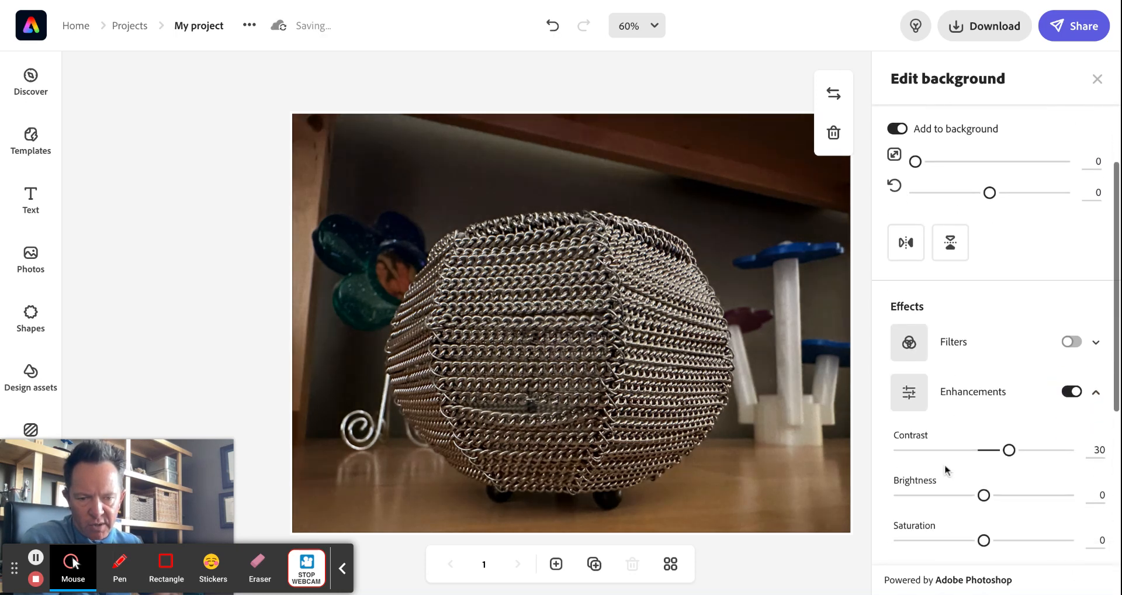
pyautogui.click(1007, 357)
pyautogui.moveTo(1007, 357); pyautogui.dragTo(950, 356)
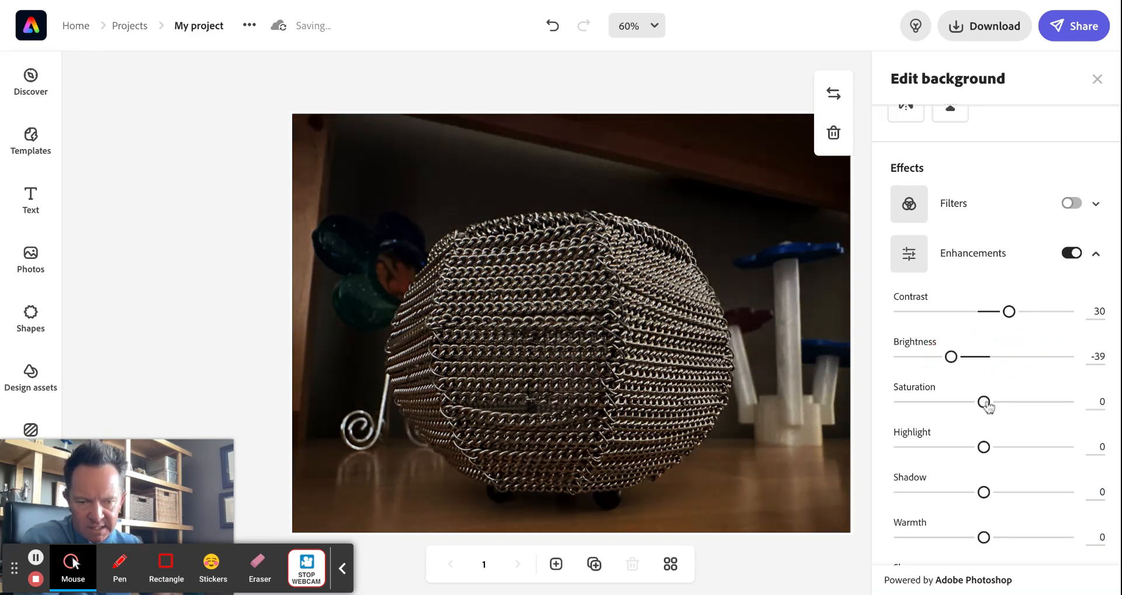
# Set the background photo's Saturation to -8, Highlight to 60, Shadow to -17 and Sharpen to 34
pyautogui.moveTo(984, 402)
pyautogui.mouseDown()
pyautogui.moveTo(1004, 401)
pyautogui.moveTo(967, 402)
pyautogui.moveTo(977, 402)
pyautogui.mouseUp()
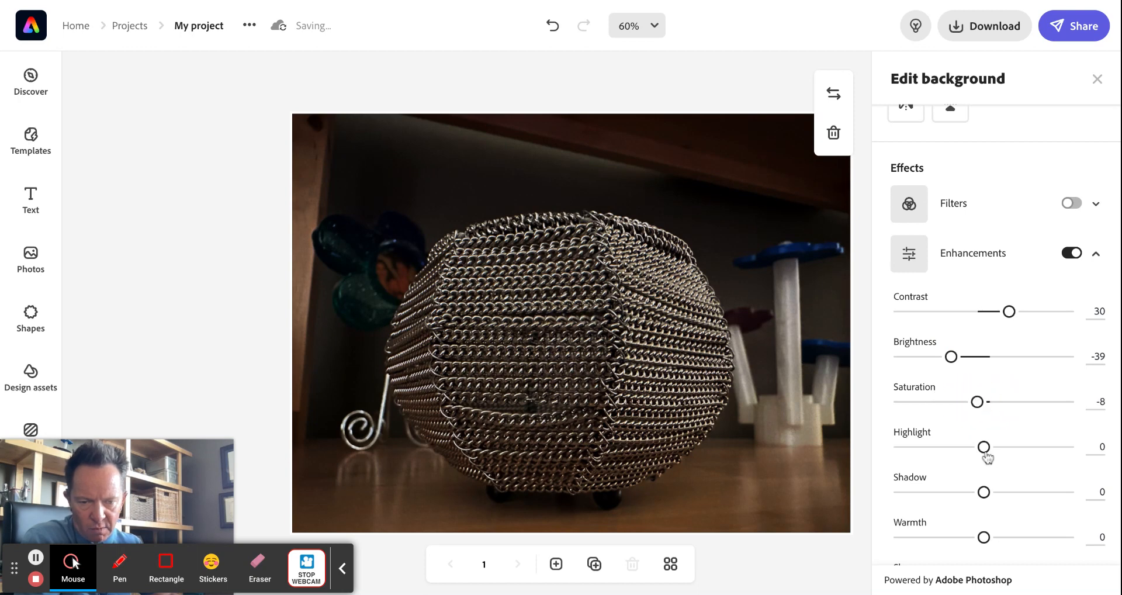
pyautogui.moveTo(985, 447); pyautogui.dragTo(1034, 447)
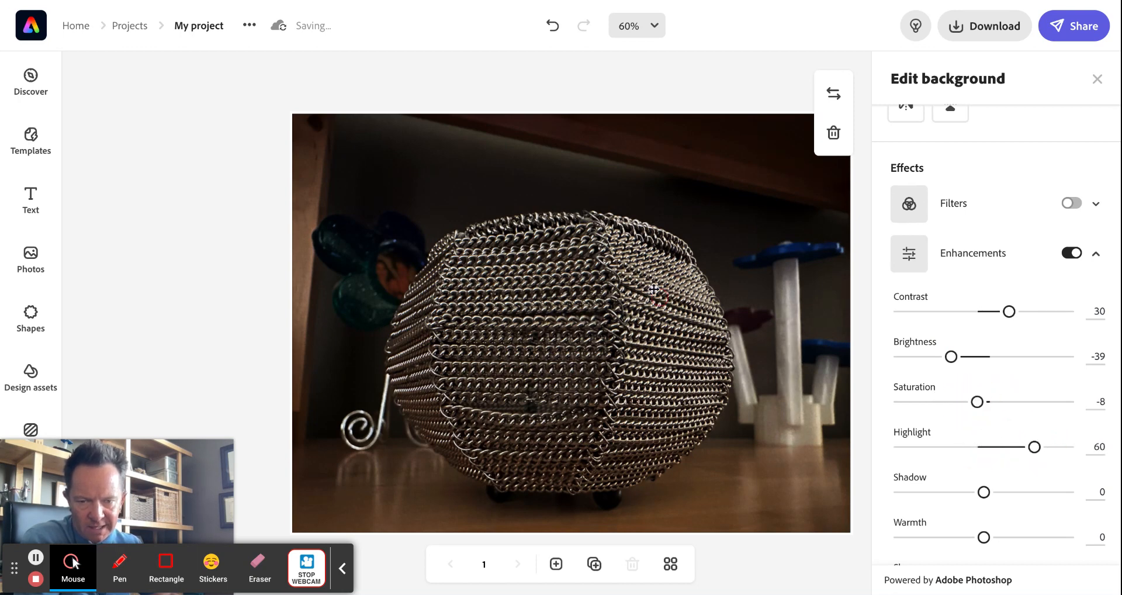
pyautogui.hscroll(1, 466, 362)
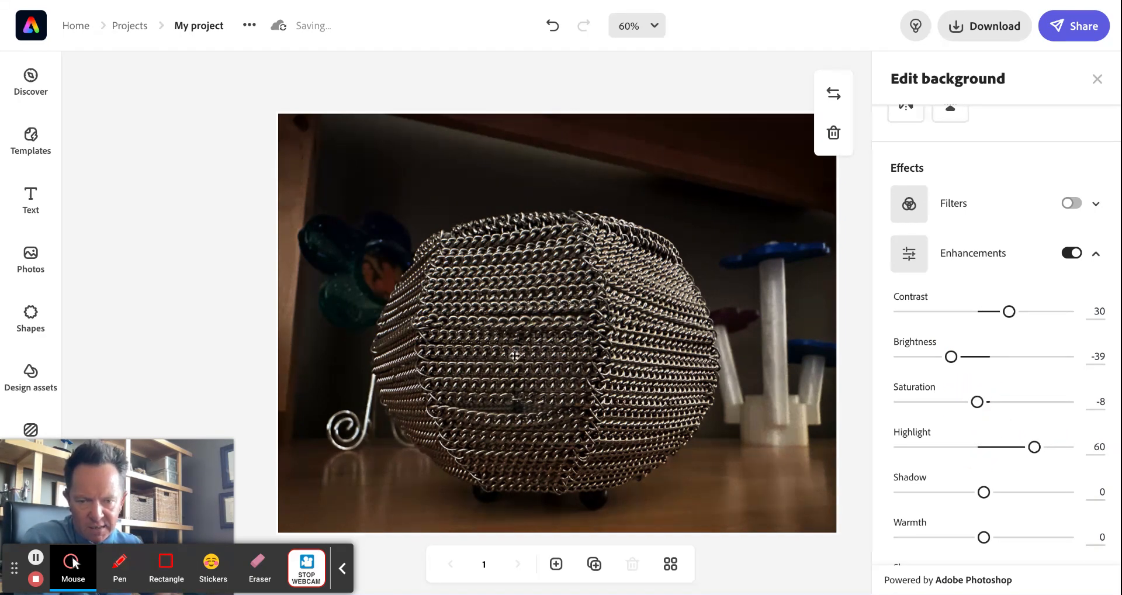
pyautogui.moveTo(985, 493)
pyautogui.mouseDown()
pyautogui.moveTo(1044, 493)
pyautogui.moveTo(965, 493)
pyautogui.moveTo(991, 497)
pyautogui.mouseUp()
pyautogui.scroll(-2, 929, 508)
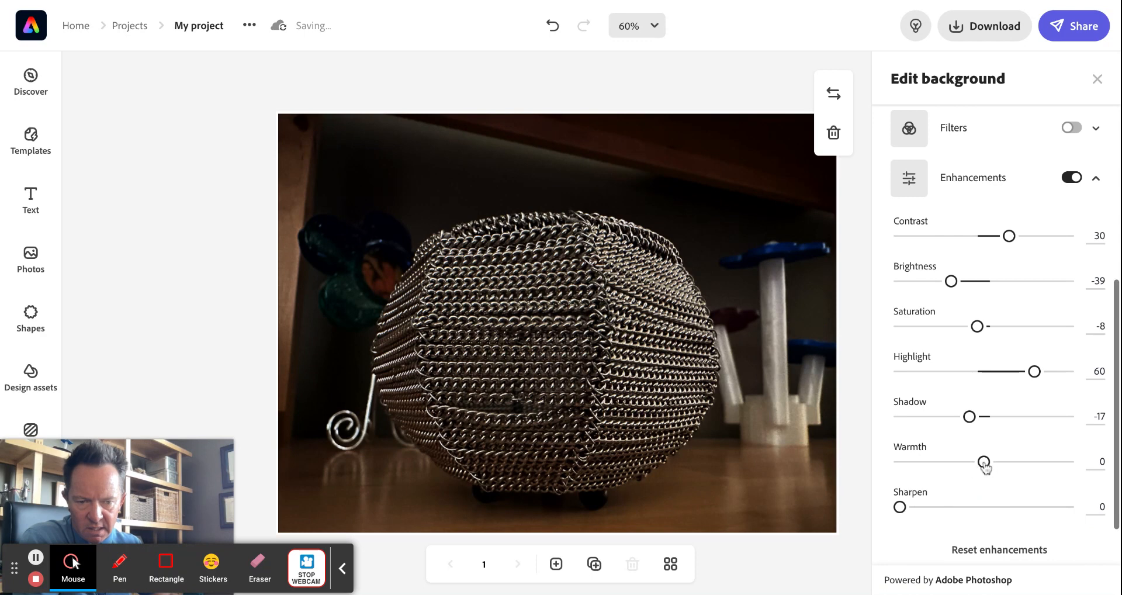
pyautogui.moveTo(900, 507); pyautogui.dragTo(957, 506)
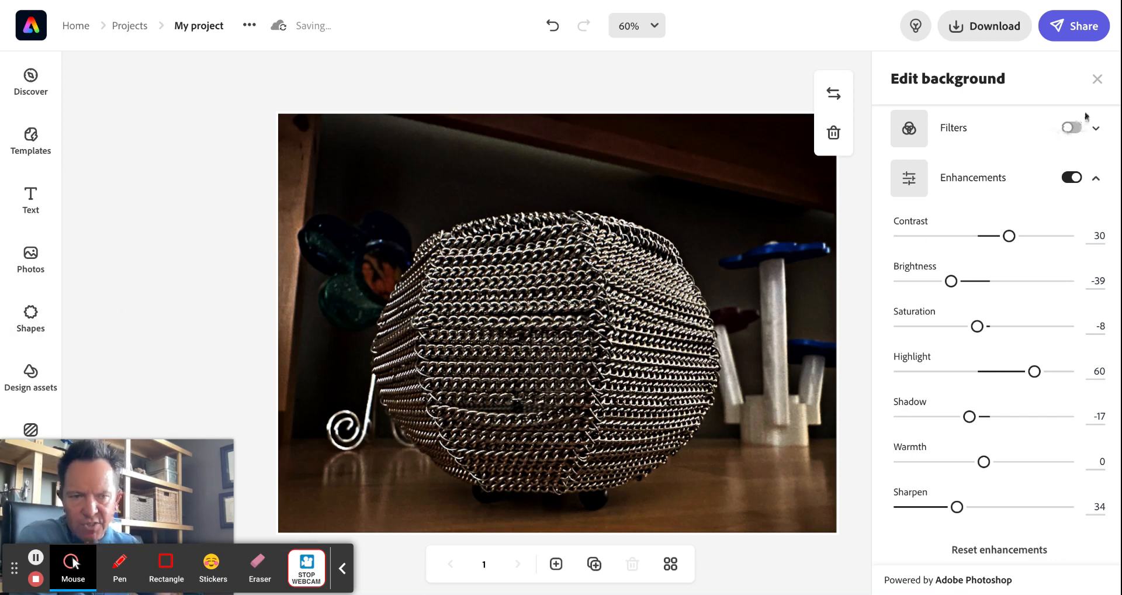
pyautogui.click(1097, 79)
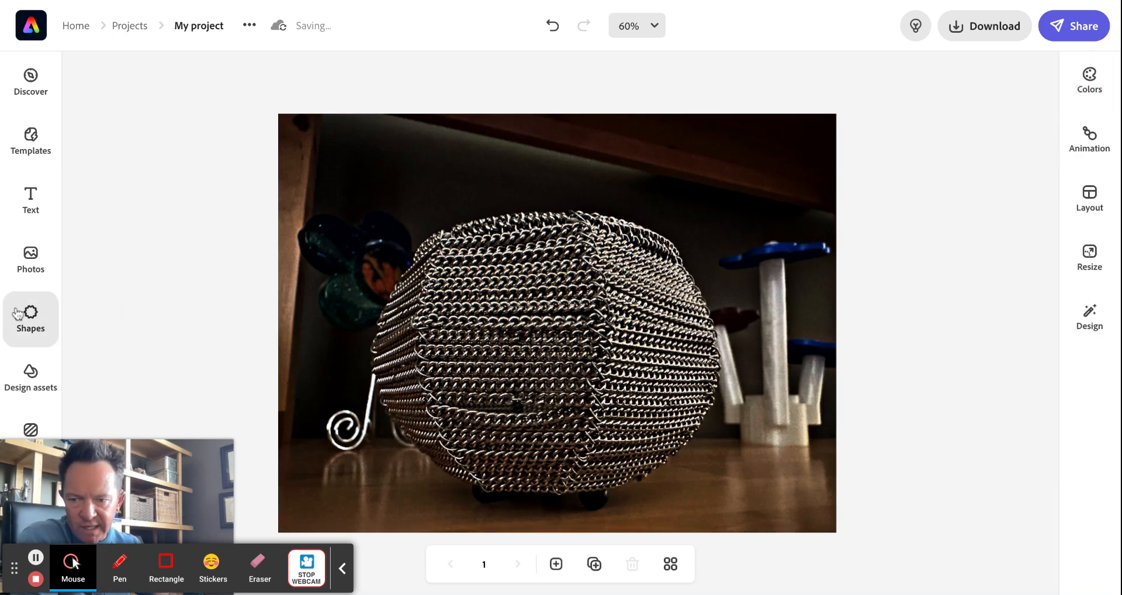
# Search the shapes library for "eyes"
pyautogui.click(31, 316)
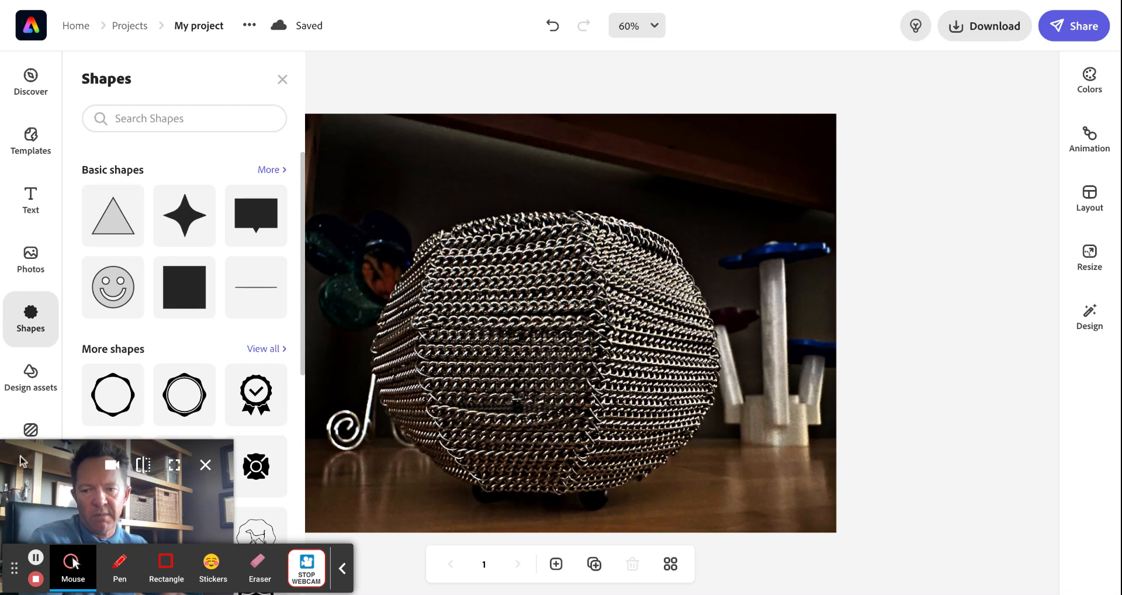
pyautogui.moveTo(128, 502); pyautogui.dragTo(1015, 502)
pyautogui.click(157, 117)
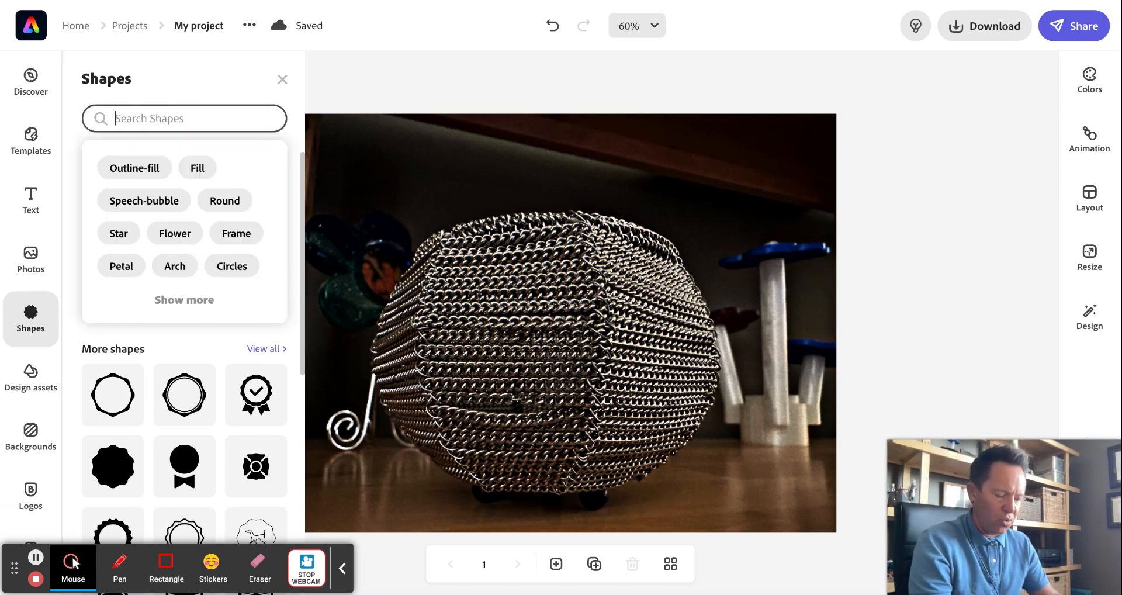
pyautogui.write('eye')
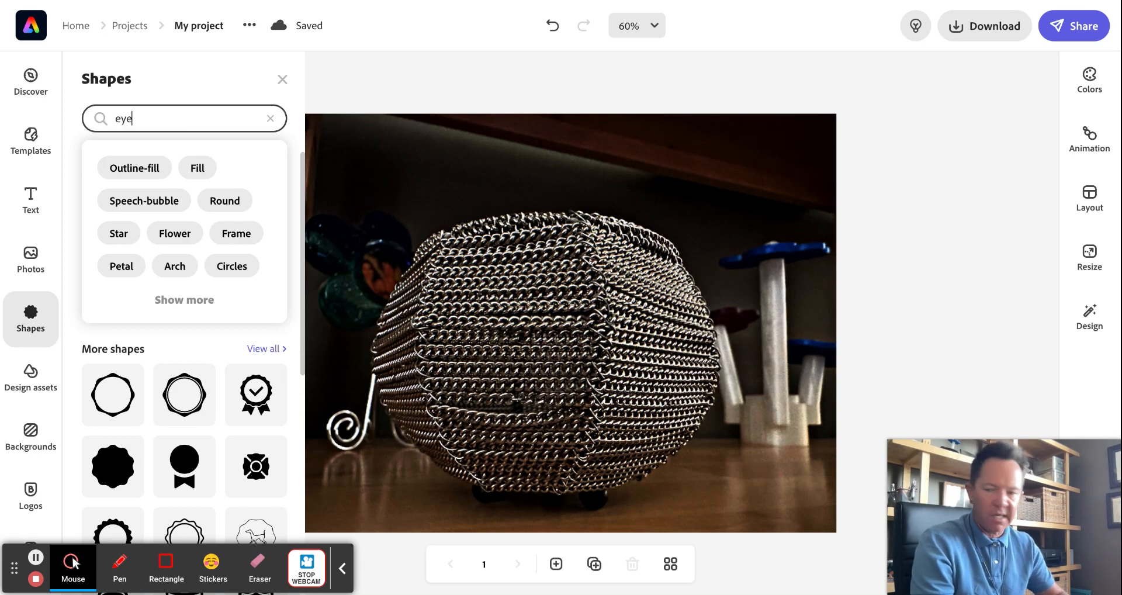
pyautogui.write('s')
pyautogui.press('Return')
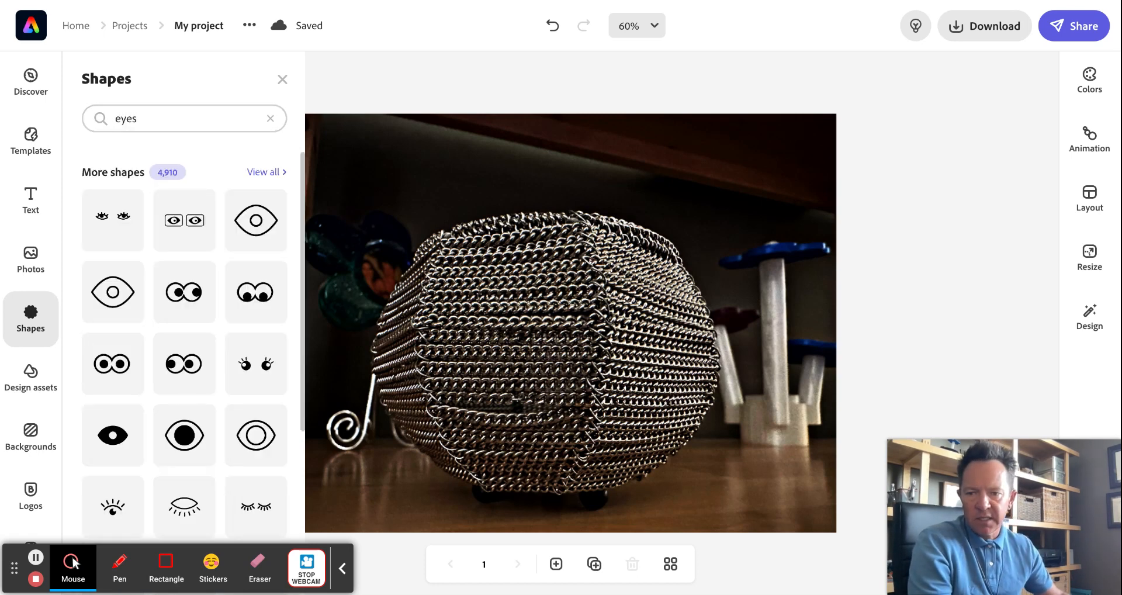
# Add the pair of angry eyes with slanted brows and hollow pupils to the canvas
pyautogui.scroll(-3, 85, 261)
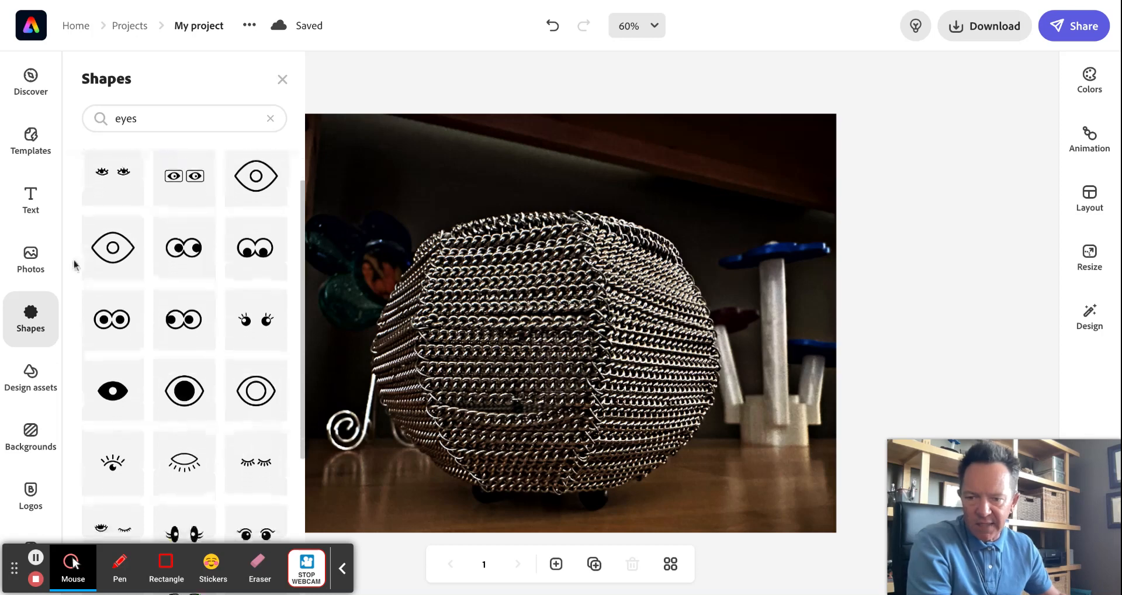
pyautogui.scroll(-2, 72, 257)
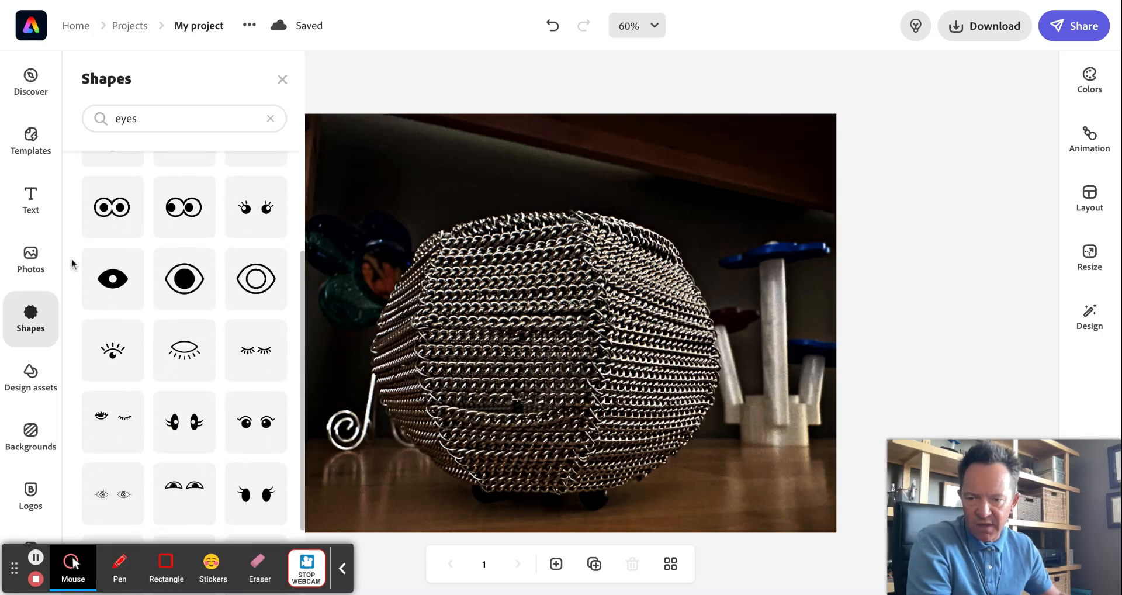
pyautogui.scroll(-5, 157, 286)
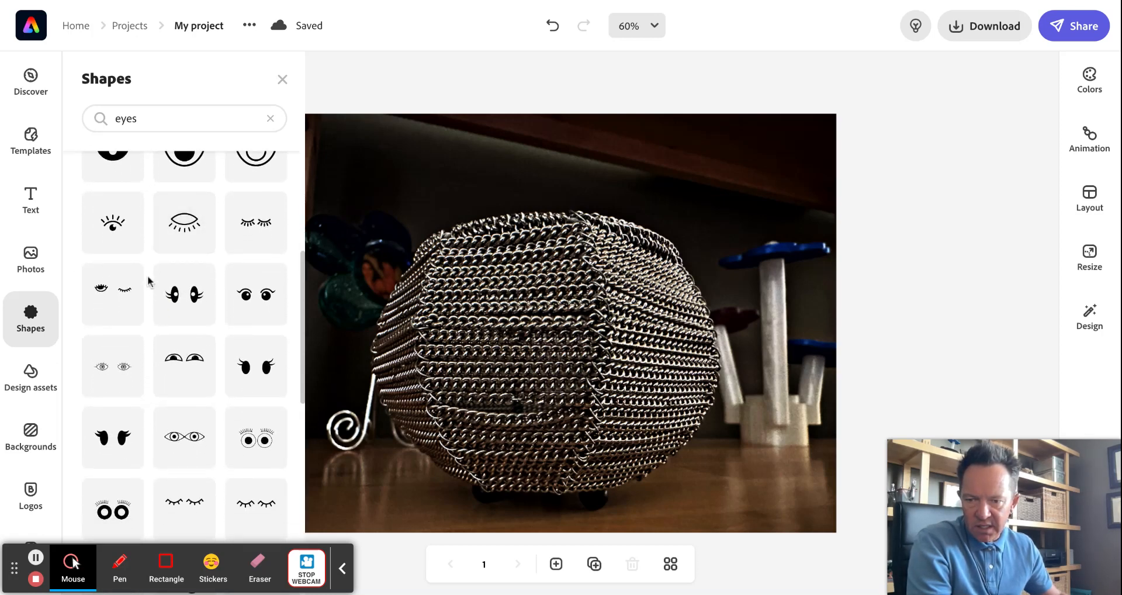
pyautogui.scroll(-2, 138, 279)
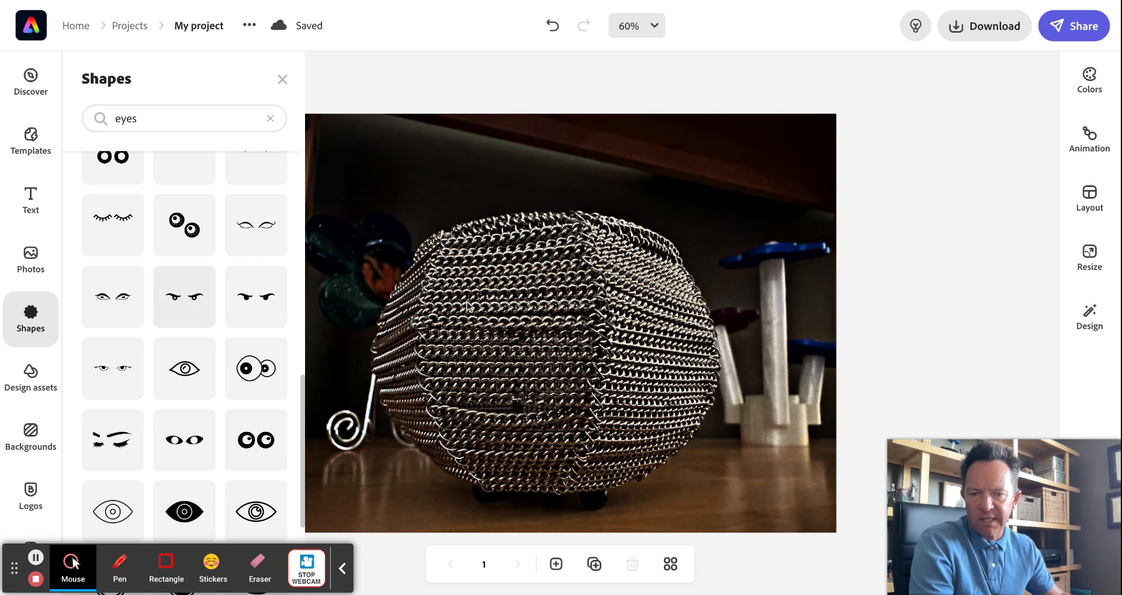
pyautogui.click(188, 310)
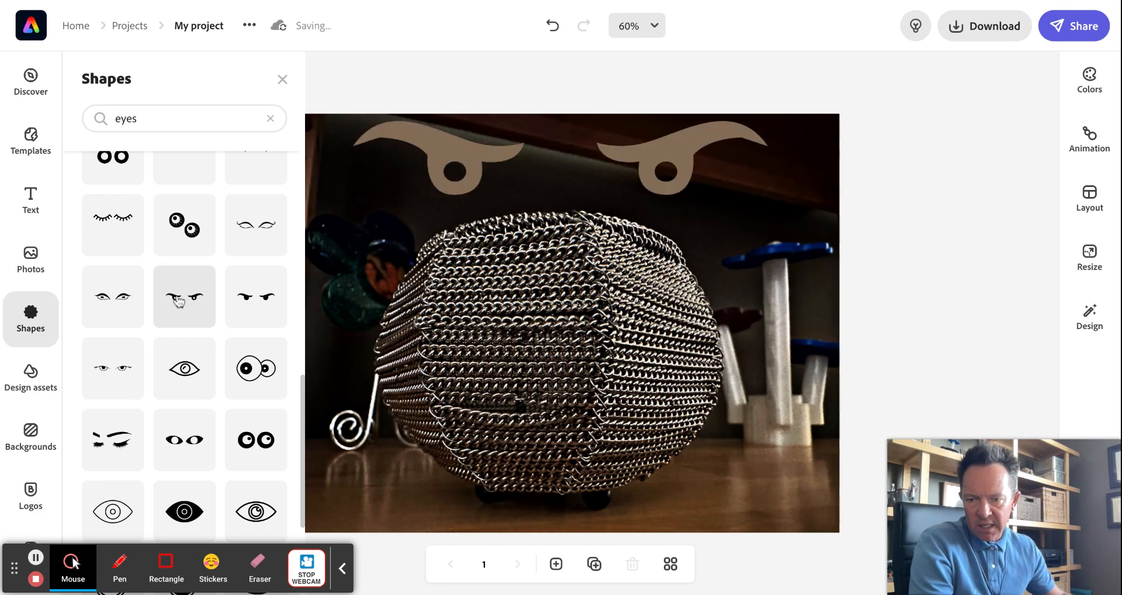
# Shrink the eyes shape to about two thirds of its width and center it on the chain-mesh sphere
pyautogui.moveTo(666, 171); pyautogui.dragTo(658, 318)
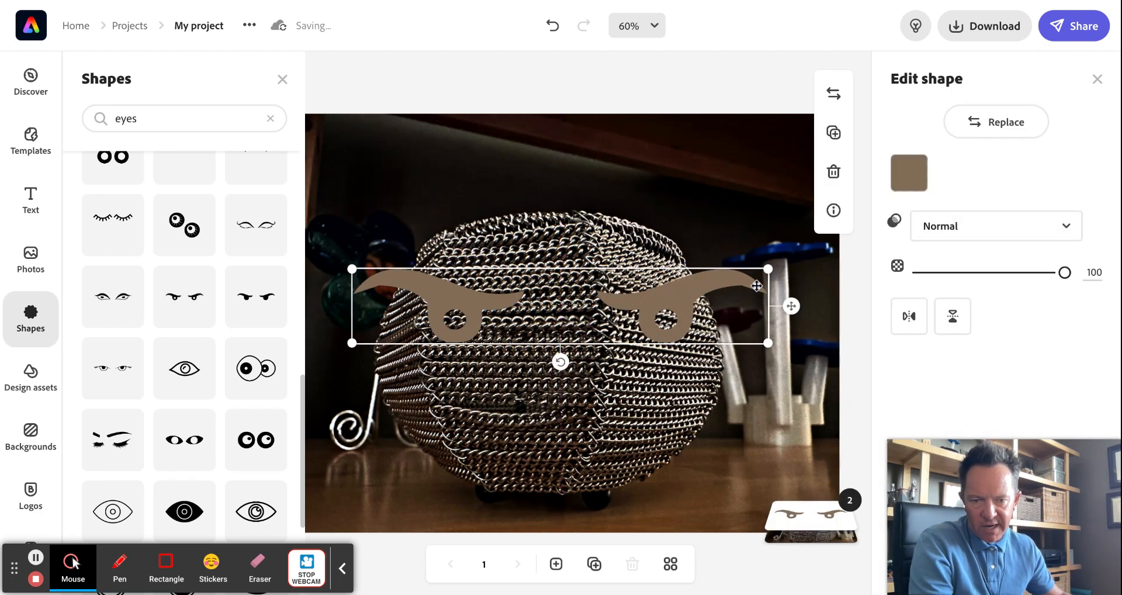
pyautogui.moveTo(769, 271); pyautogui.dragTo(635, 294)
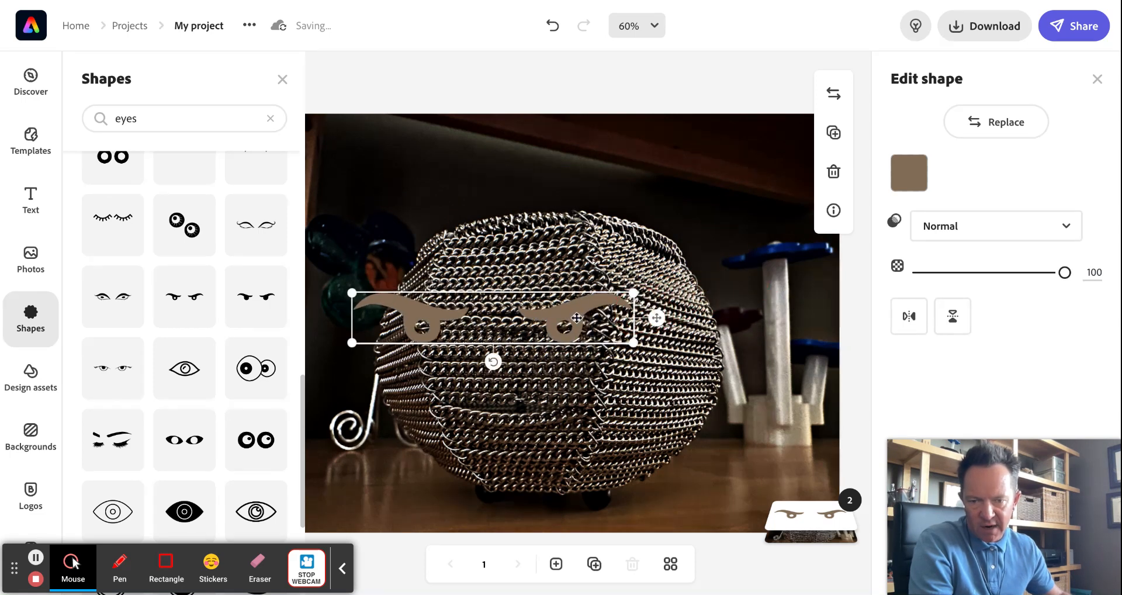
pyautogui.moveTo(579, 316); pyautogui.dragTo(630, 310)
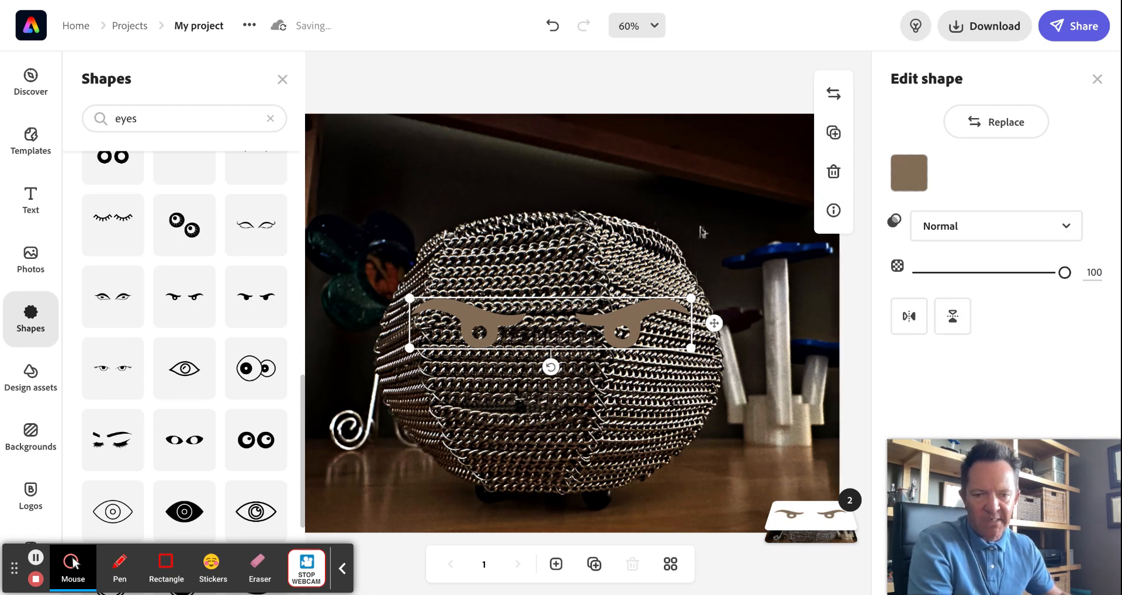
# Change the eyes shape's color to white, #FFFFFF
pyautogui.click(913, 176)
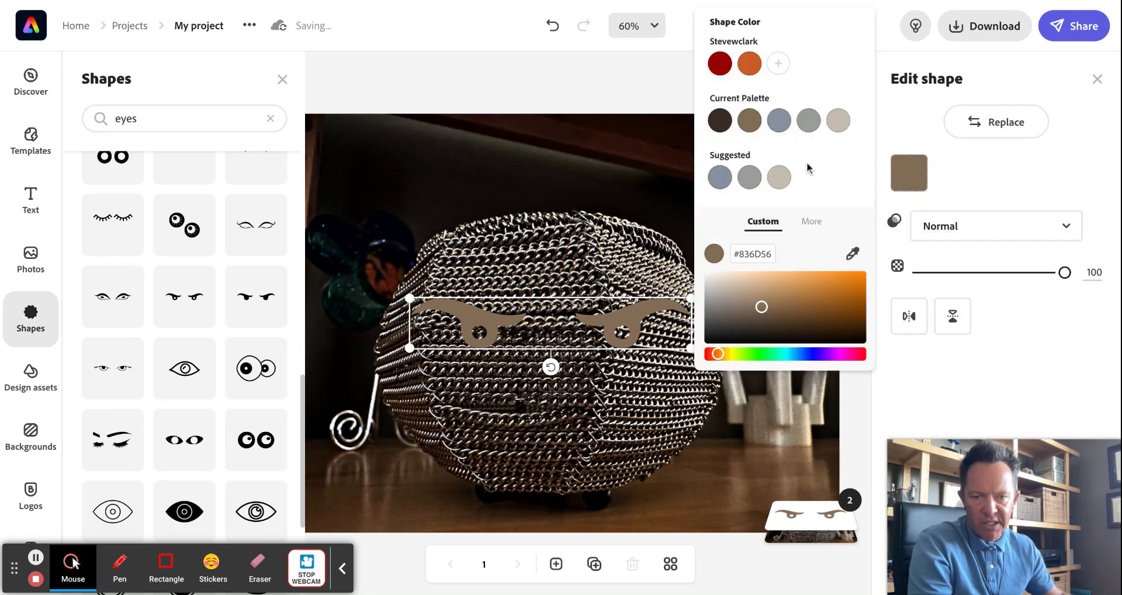
pyautogui.click(761, 308)
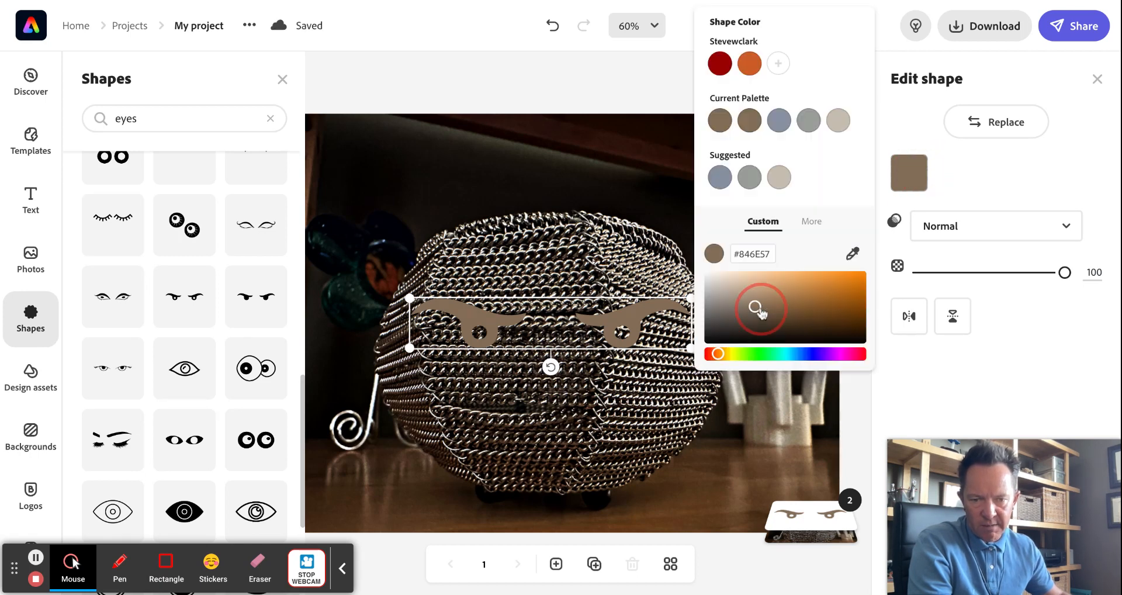
pyautogui.click(710, 275)
pyautogui.moveTo(714, 276); pyautogui.dragTo(697, 256)
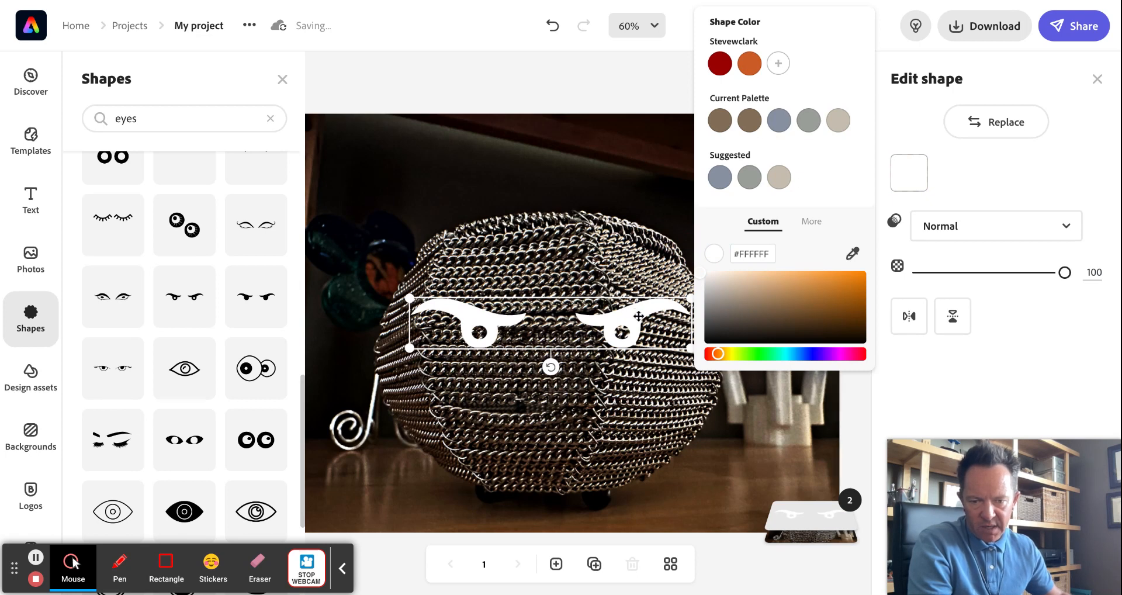
# Scale the white eyes down further and place them on the sphere's upper front face
pyautogui.moveTo(638, 316); pyautogui.dragTo(631, 318)
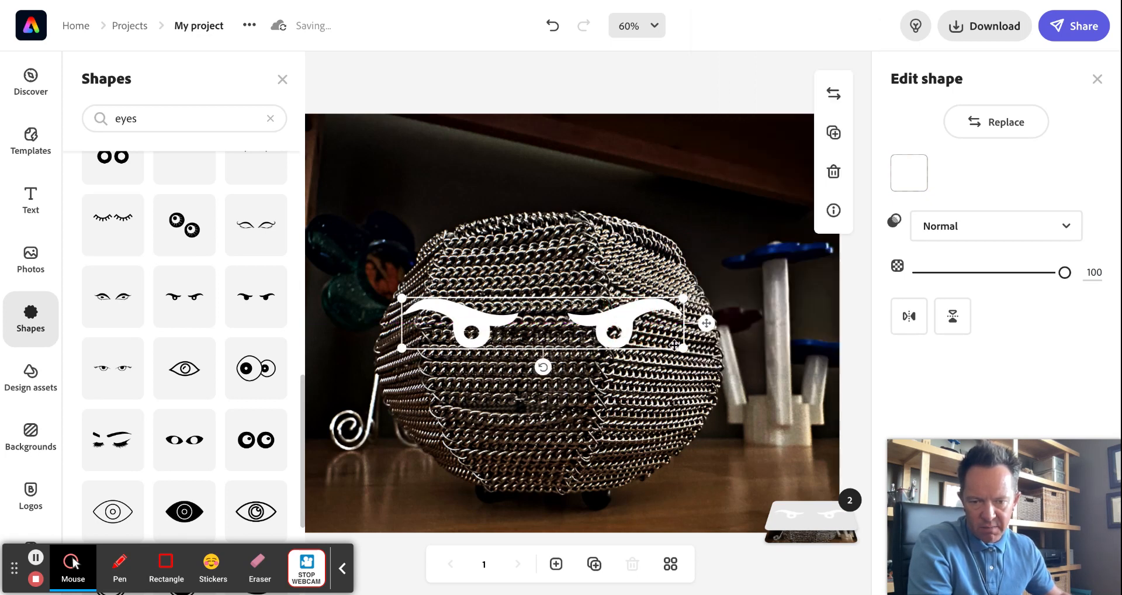
pyautogui.moveTo(683, 347); pyautogui.dragTo(554, 312)
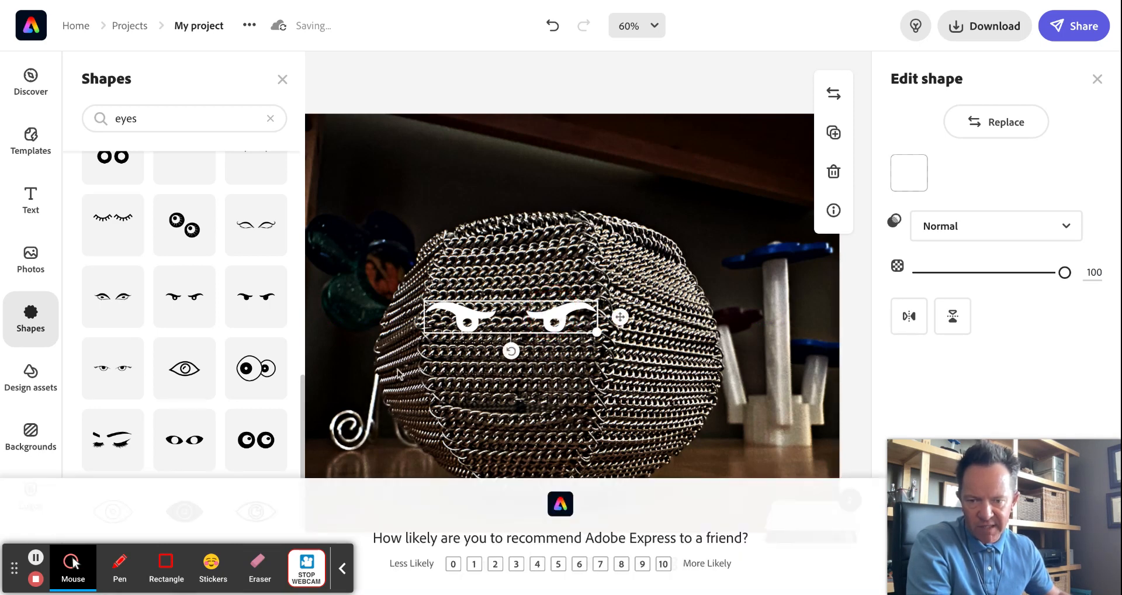
# Enlarge the white eyes shape slightly on the sphere's front face
pyautogui.click(564, 397)
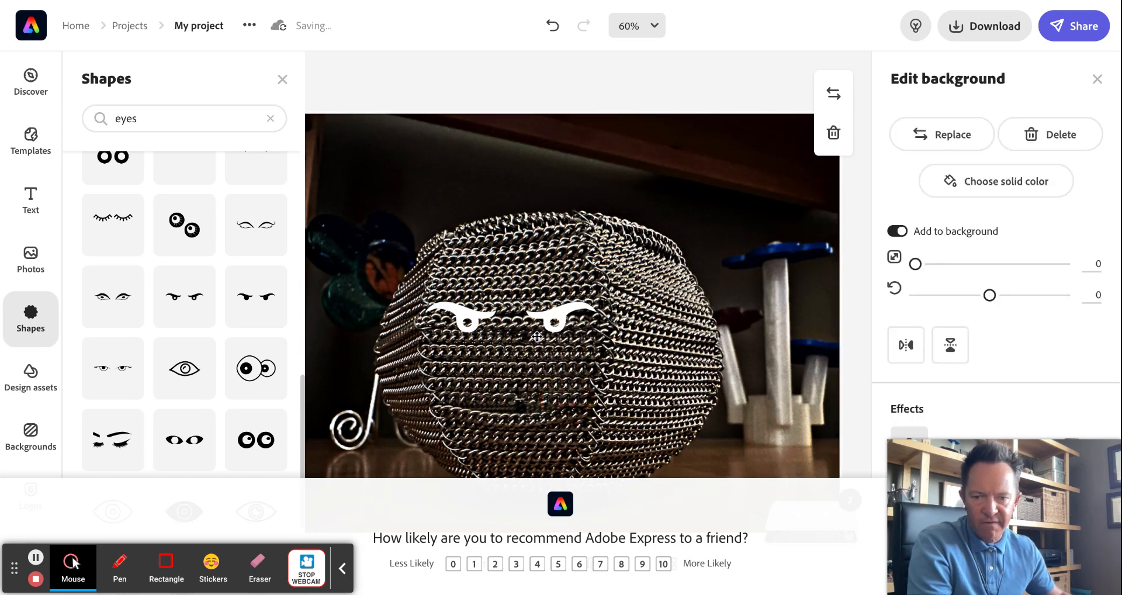
pyautogui.click(561, 326)
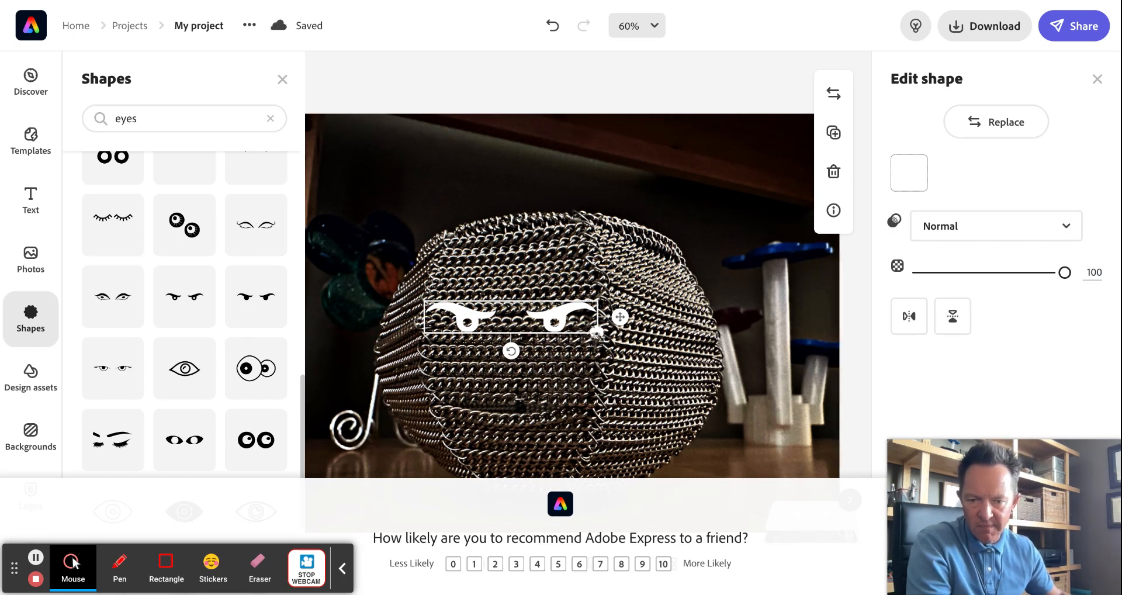
pyautogui.moveTo(597, 331); pyautogui.dragTo(608, 335)
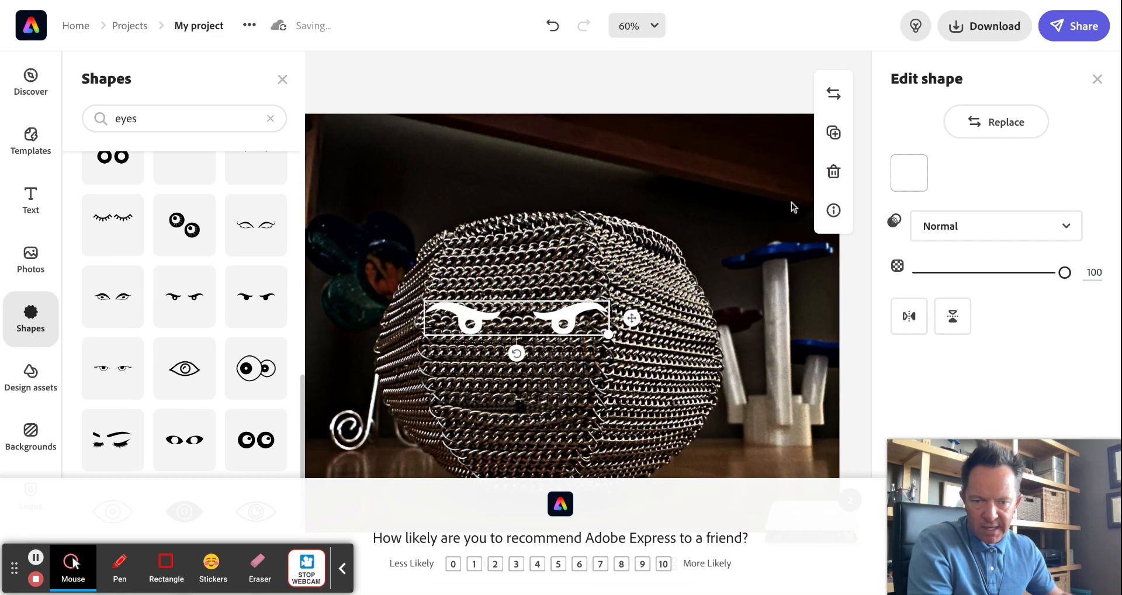
# Change the eyes shape's color to bright yellow and nudge it slightly up and to the left on the sphere
pyautogui.click(912, 175)
pyautogui.click(733, 355)
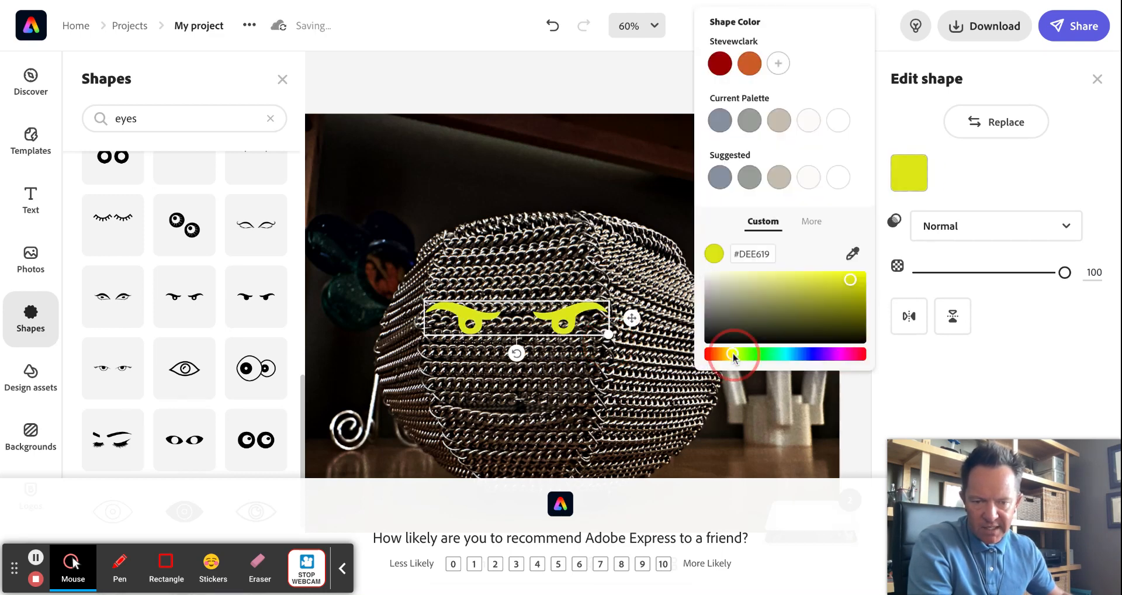
pyautogui.moveTo(734, 358); pyautogui.dragTo(734, 354)
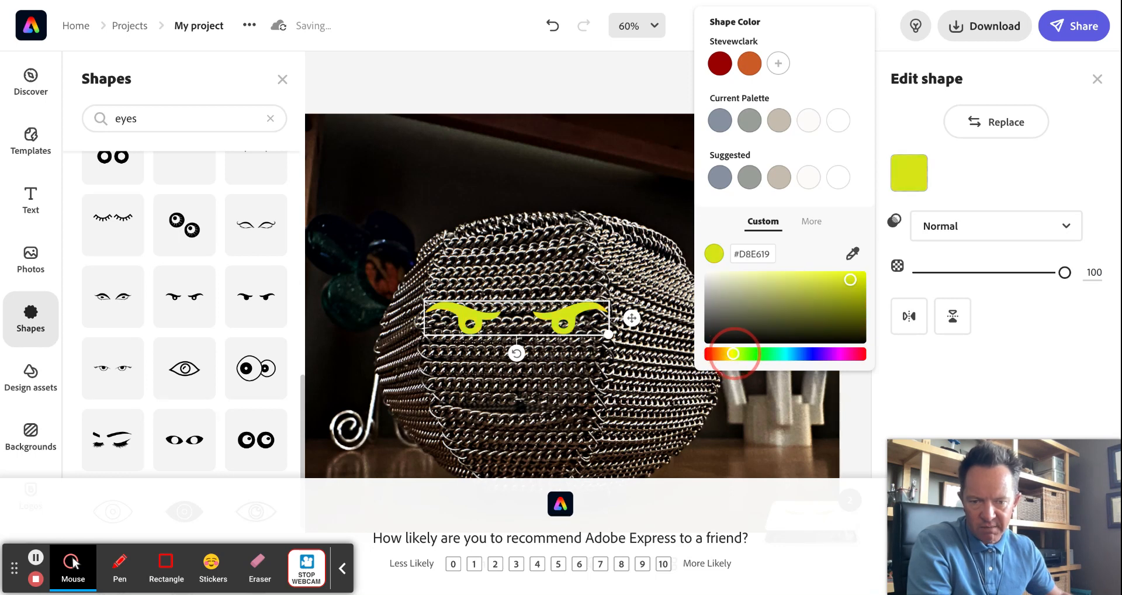
pyautogui.moveTo(851, 278); pyautogui.dragTo(818, 274)
pyautogui.moveTo(738, 363); pyautogui.dragTo(736, 359)
pyautogui.click(740, 431)
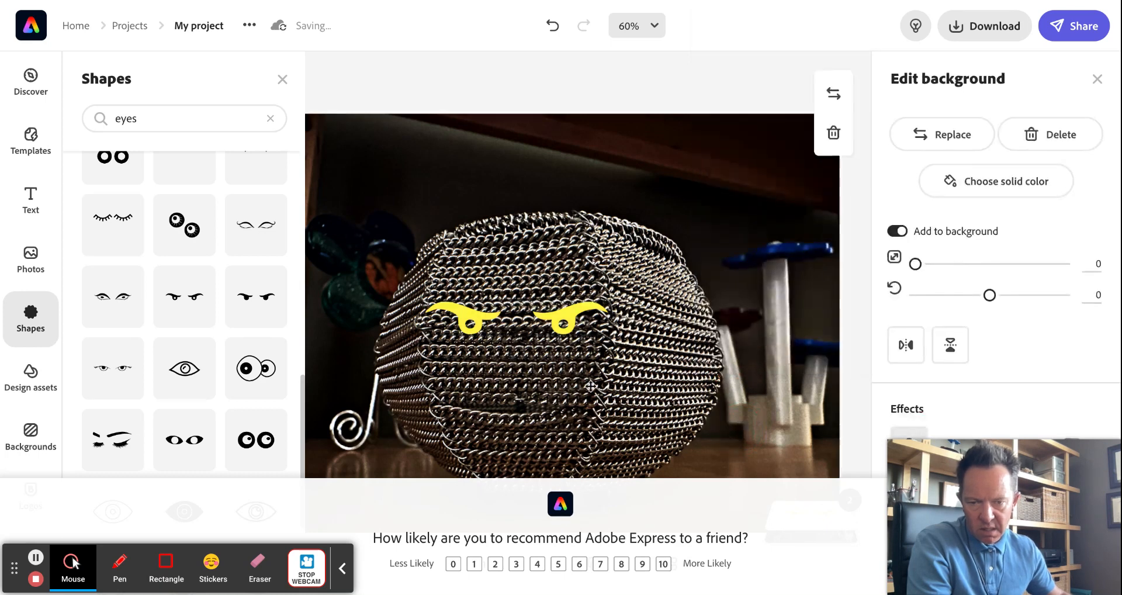
pyautogui.moveTo(579, 329); pyautogui.dragTo(576, 326)
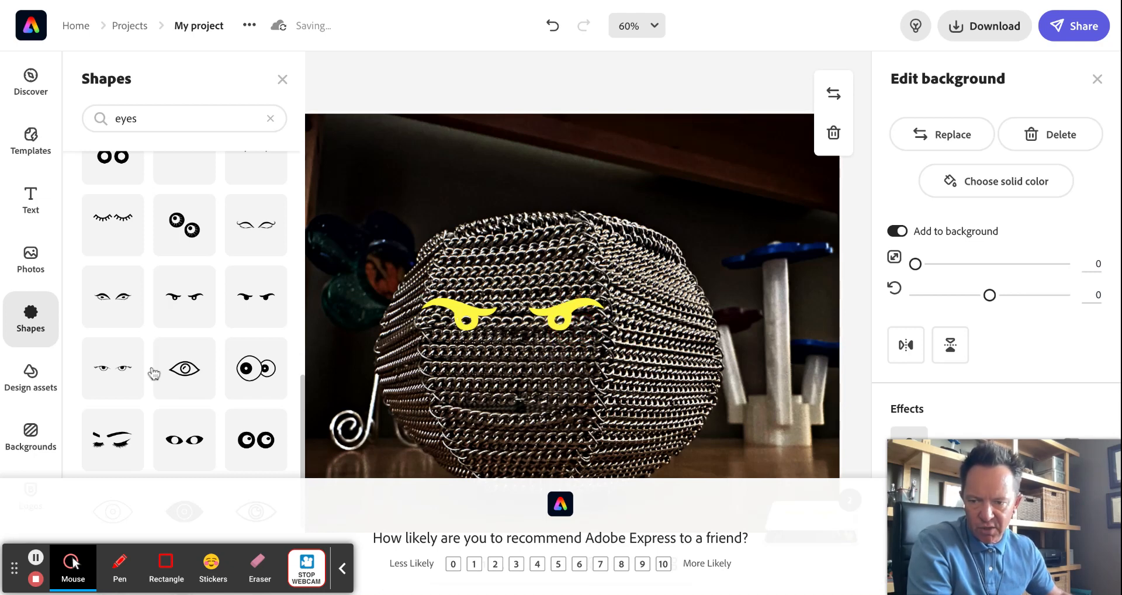
# Search the shapes for "circle" and place the basic solid circle over the left eye
pyautogui.click(83, 118)
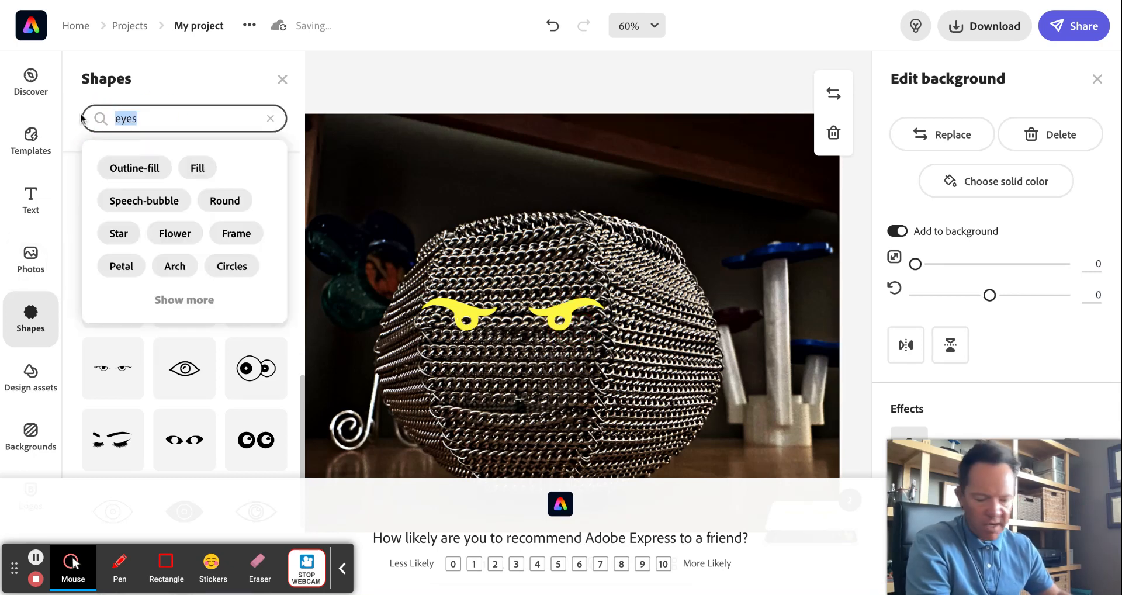
pyautogui.write('circle')
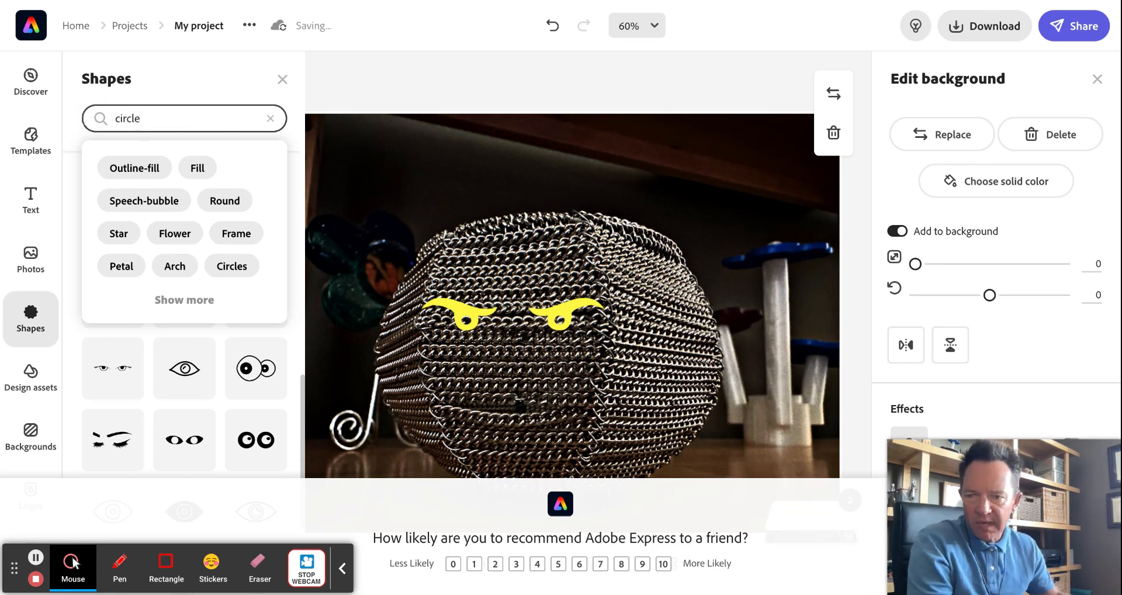
pyautogui.press('Return')
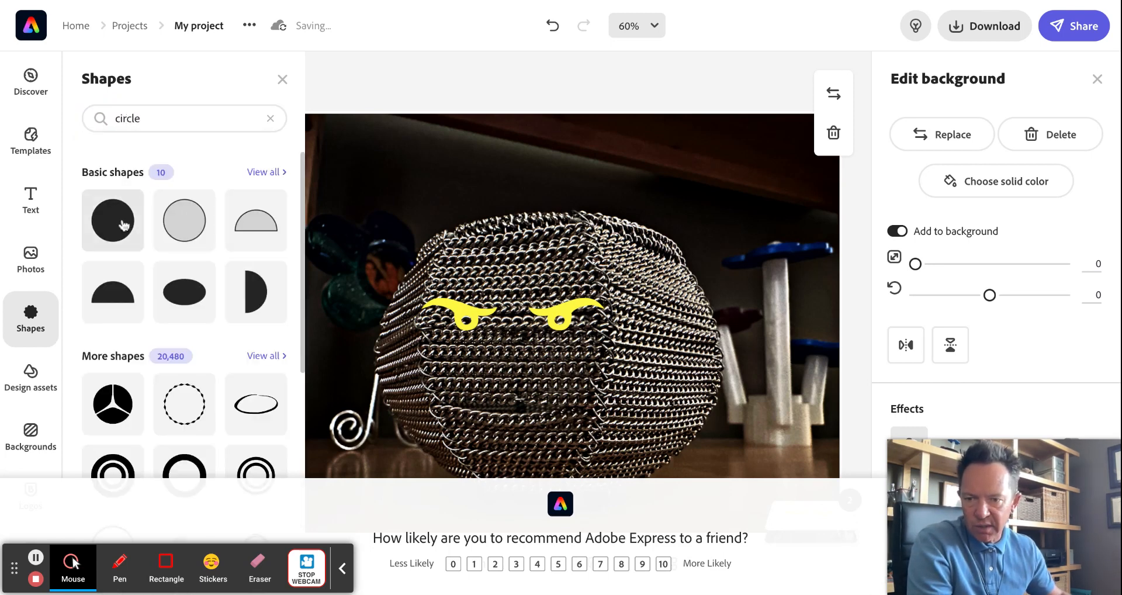
pyautogui.moveTo(116, 232); pyautogui.dragTo(476, 338)
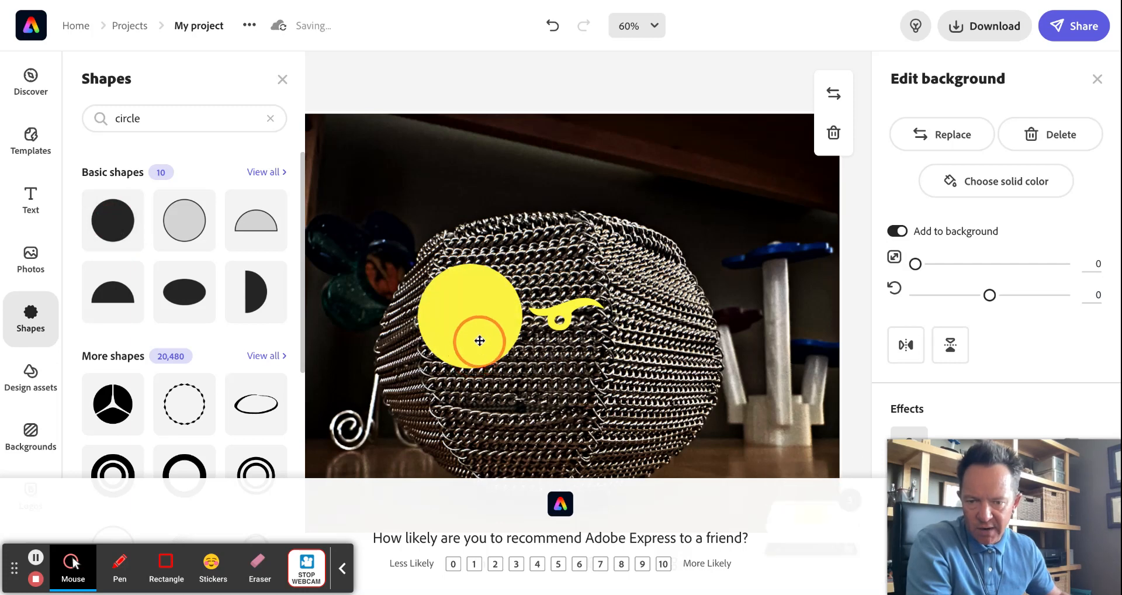
# Change the circle's fill color to white
pyautogui.click(903, 171)
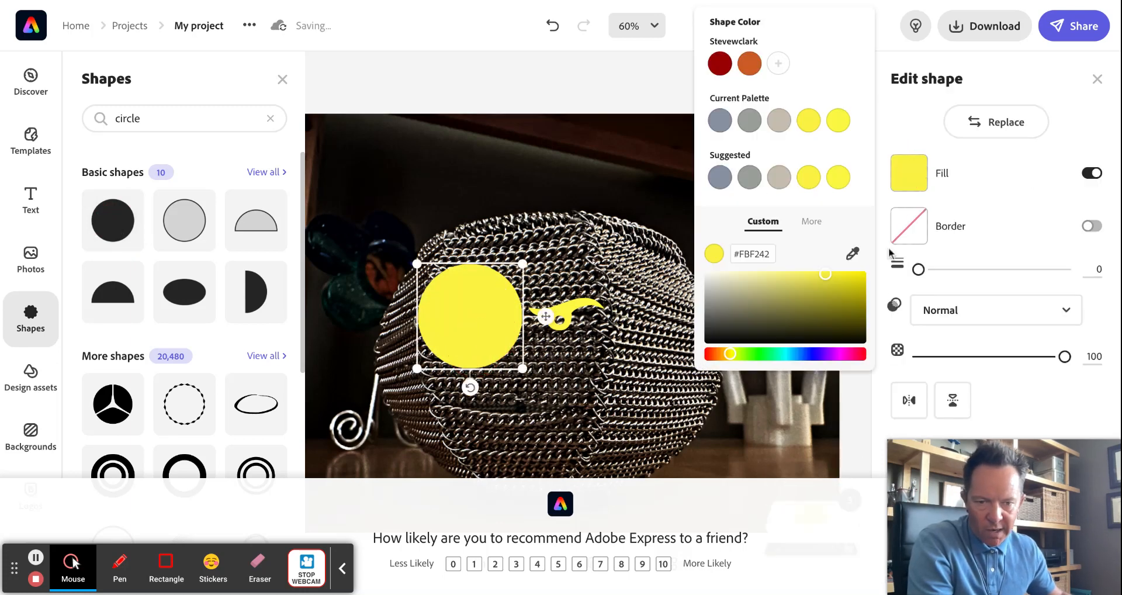
pyautogui.moveTo(767, 298); pyautogui.dragTo(678, 265)
pyautogui.click(535, 258)
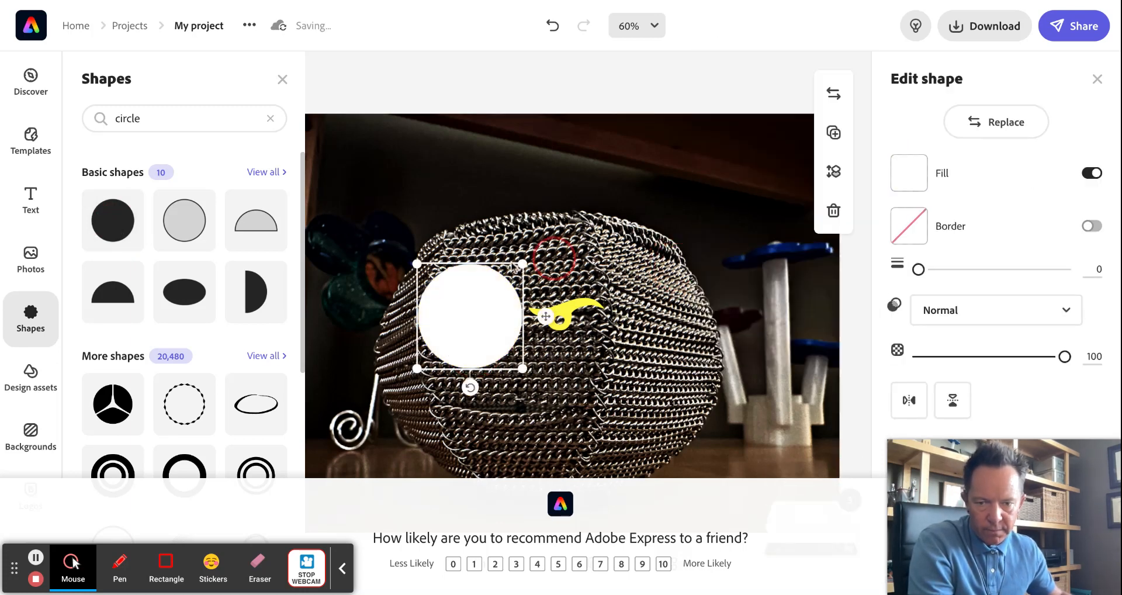
# Shrink the circle to the size of the left eye's round outline and align it exactly over that eye
pyautogui.moveTo(521, 262); pyautogui.dragTo(452, 341)
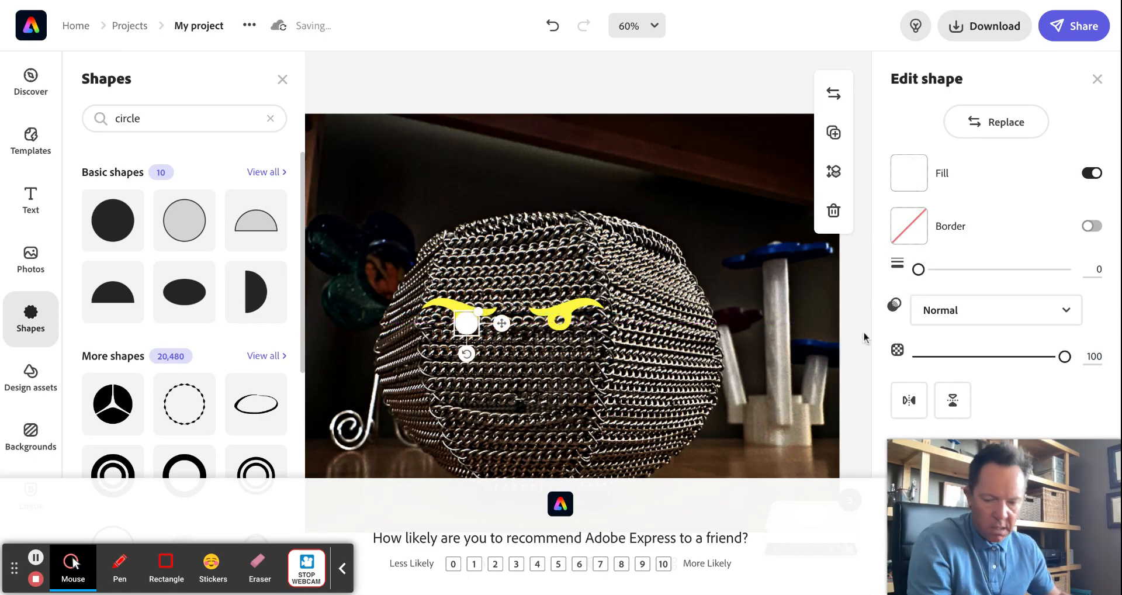
pyautogui.scroll(10, 600, 296)
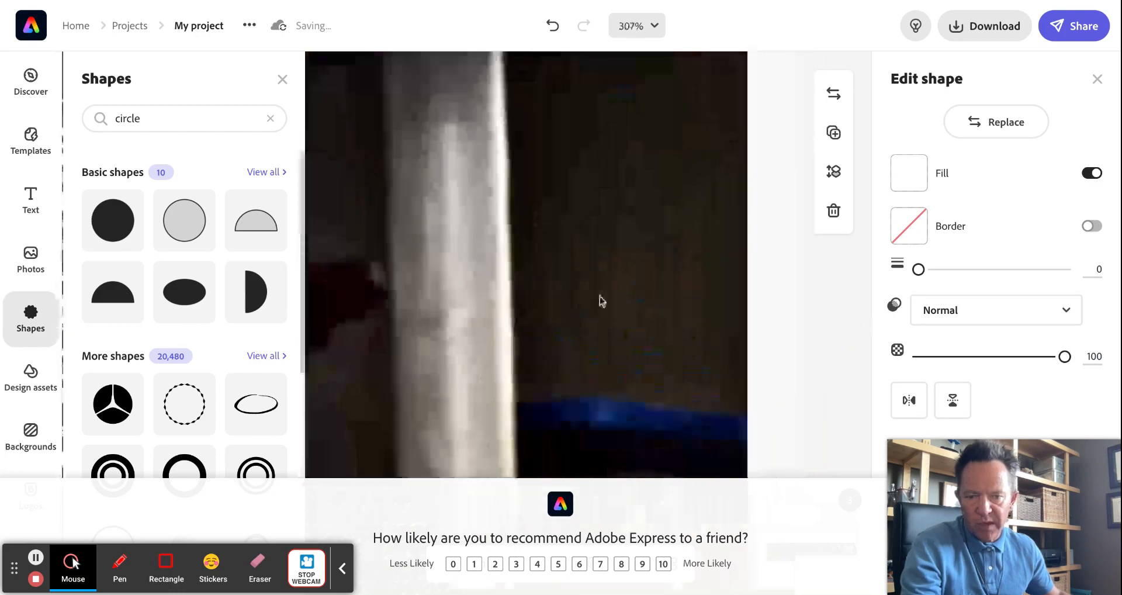
pyautogui.hscroll(3, 600, 297)
pyautogui.hscroll(-14, 600, 296)
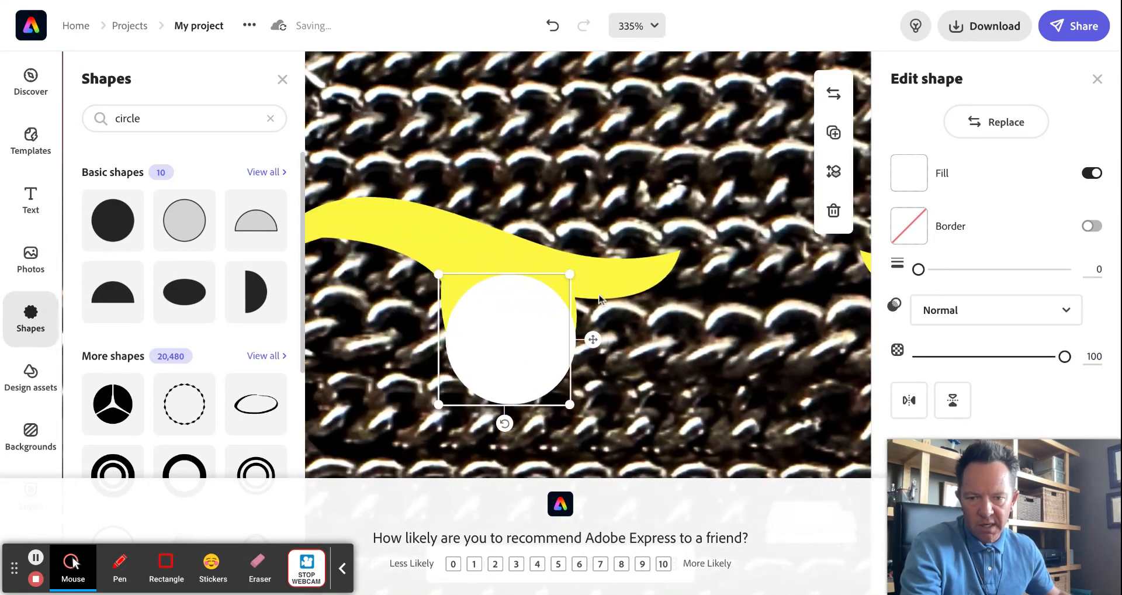
pyautogui.moveTo(602, 276)
pyautogui.mouseDown()
pyautogui.moveTo(577, 305)
pyautogui.moveTo(606, 275)
pyautogui.mouseUp()
pyautogui.moveTo(531, 356); pyautogui.dragTo(539, 348)
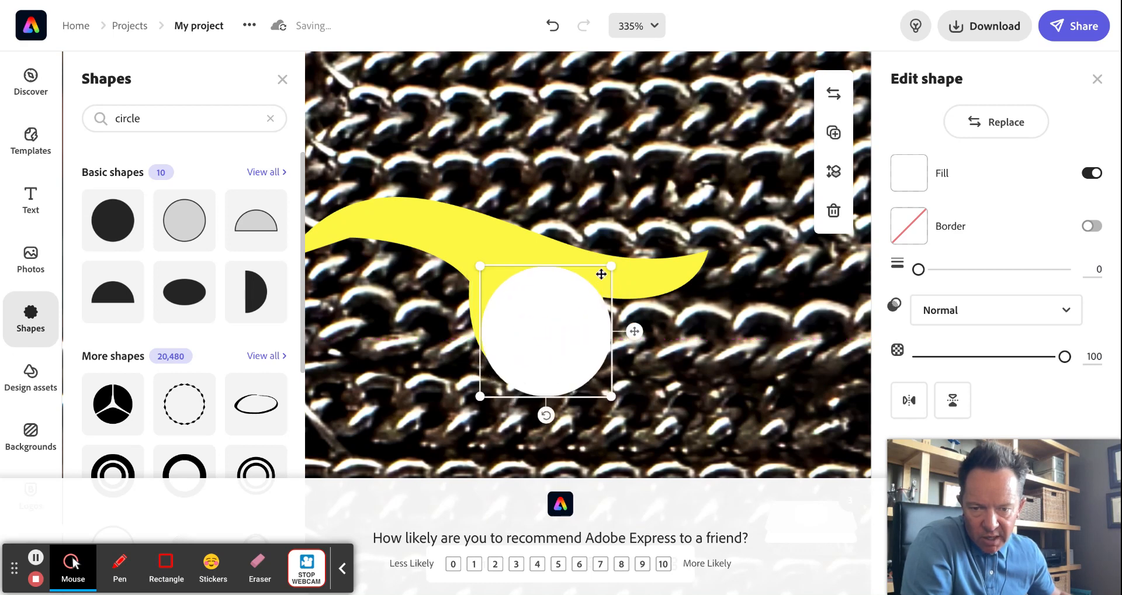
pyautogui.moveTo(609, 269)
pyautogui.mouseDown()
pyautogui.moveTo(583, 285)
pyautogui.moveTo(614, 266)
pyautogui.mouseUp()
pyautogui.moveTo(558, 350); pyautogui.dragTo(551, 333)
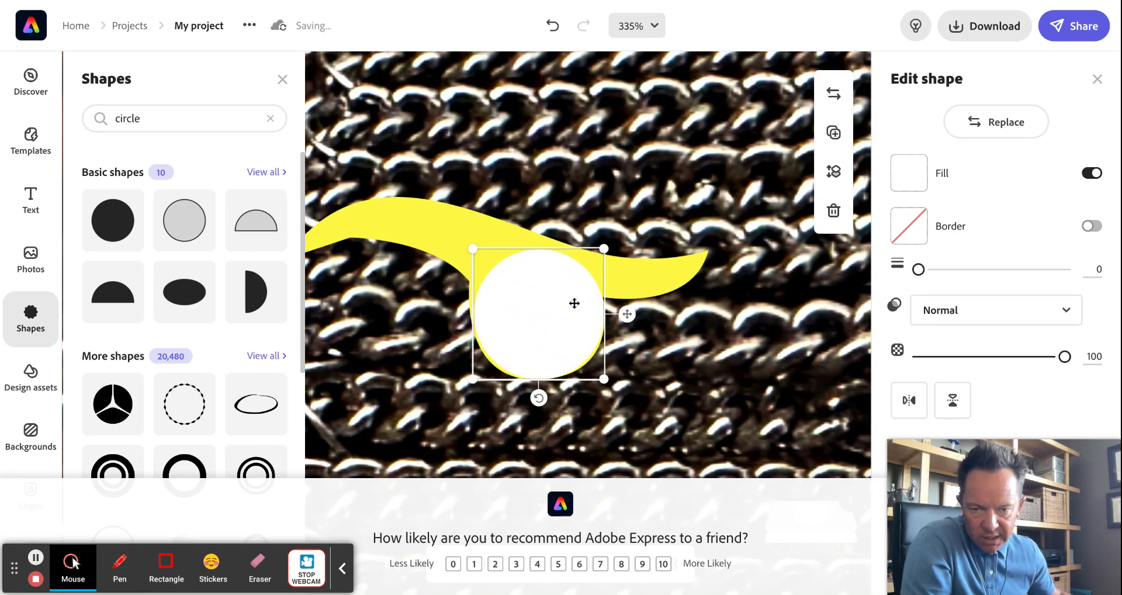
# Dismiss the recommendation survey and reorder the layers so the yellow eyes shape sits in front of the circle
pyautogui.click(654, 283)
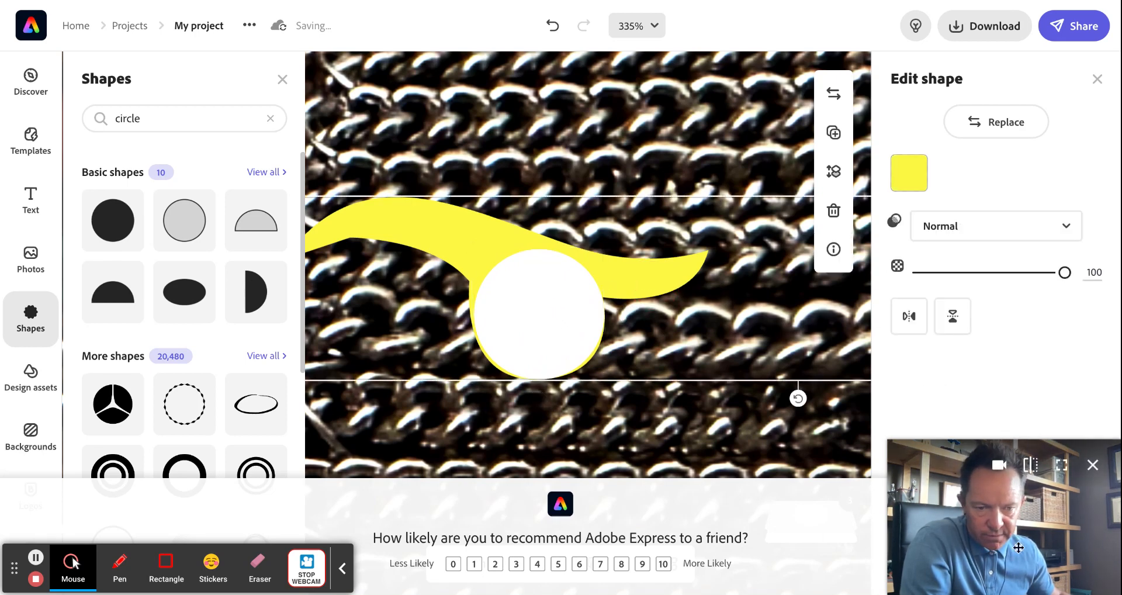
pyautogui.moveTo(1017, 547); pyautogui.dragTo(153, 532)
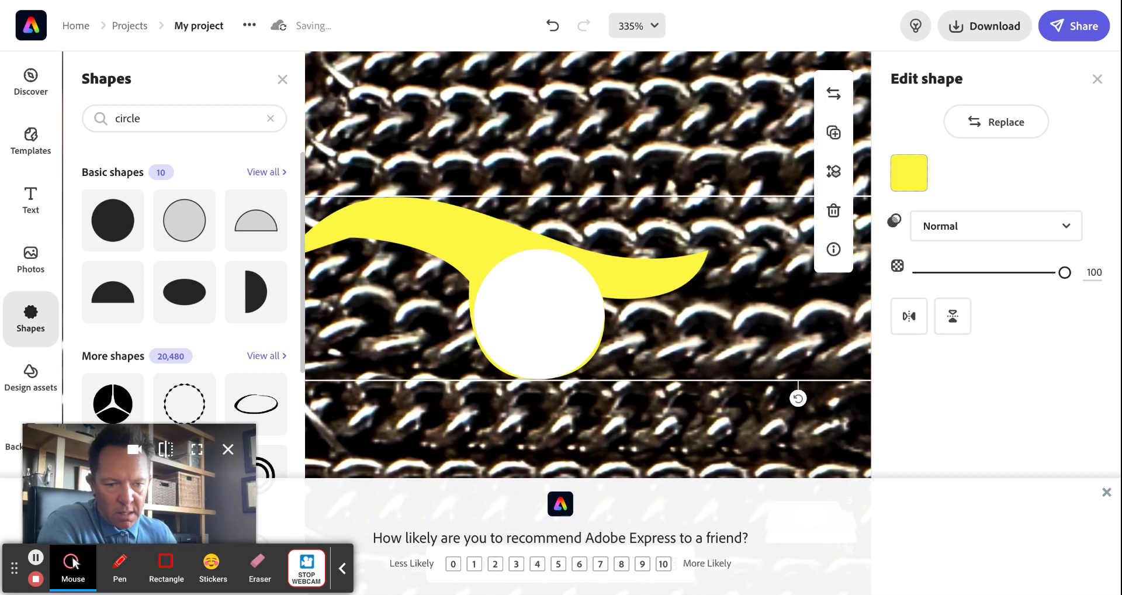
pyautogui.click(1108, 494)
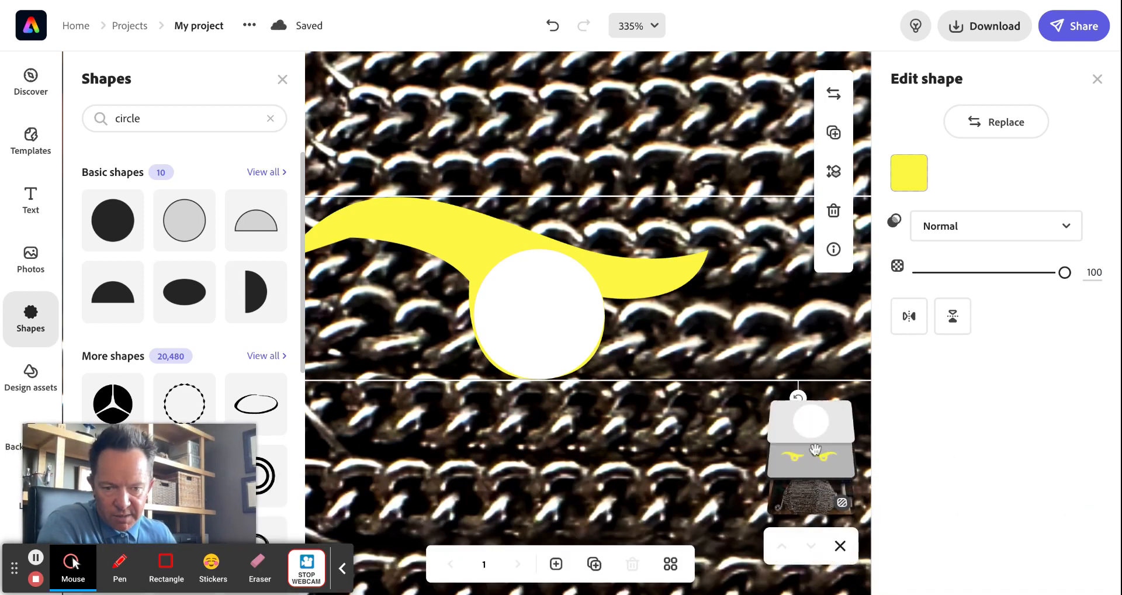
pyautogui.moveTo(813, 423); pyautogui.dragTo(812, 427)
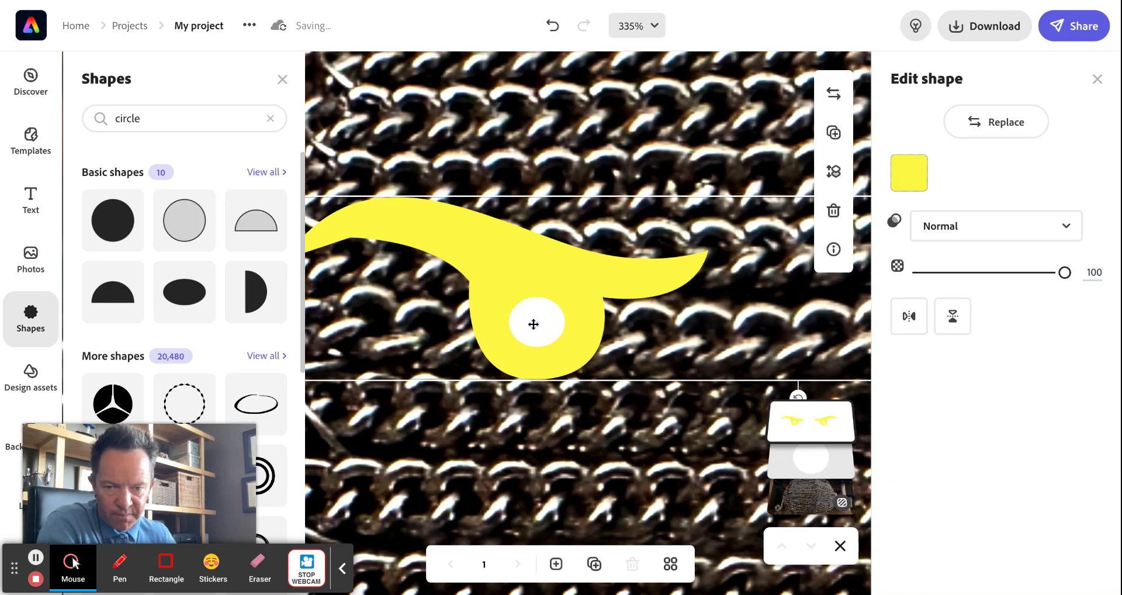
# Select the circle layer behind the left eye and change its fill color to black
pyautogui.scroll(-5, 638, 352)
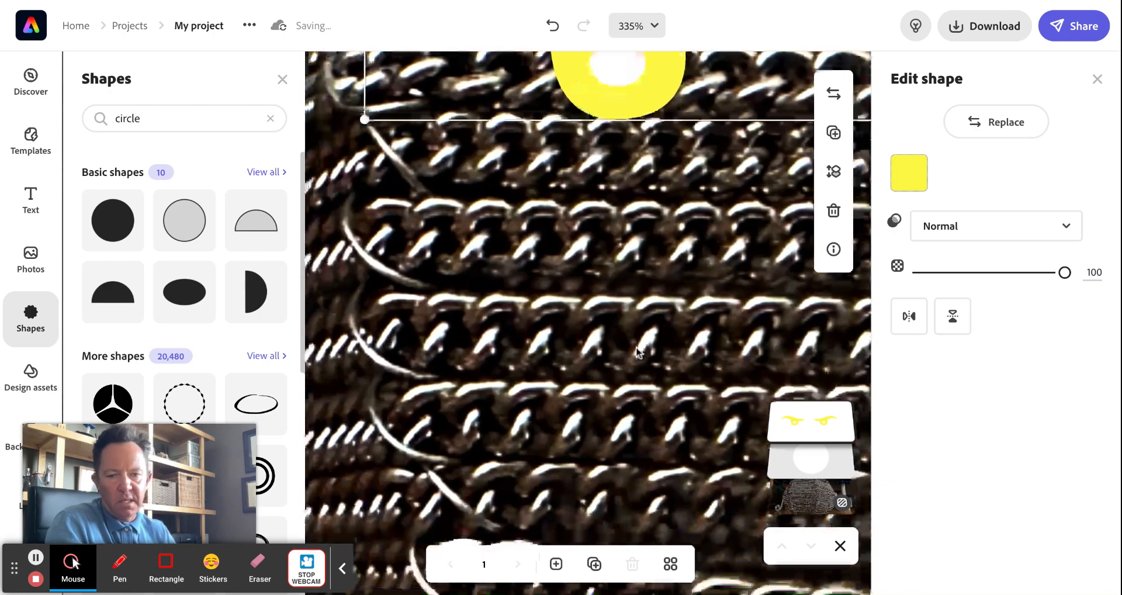
pyautogui.scroll(5, 638, 352)
pyautogui.click(974, 473)
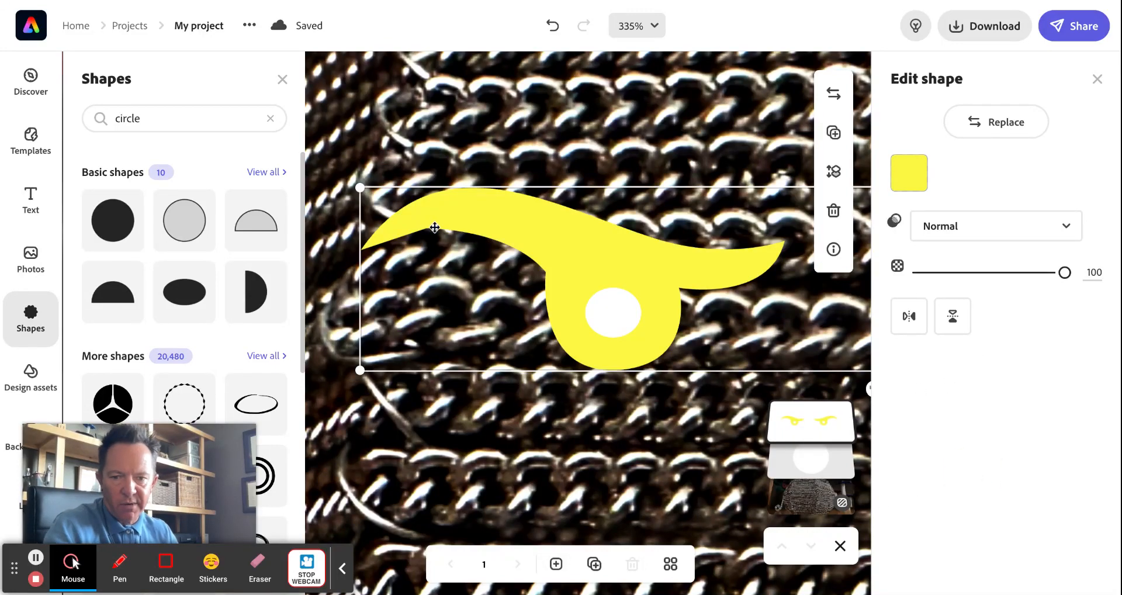
pyautogui.scroll(-10, 435, 227)
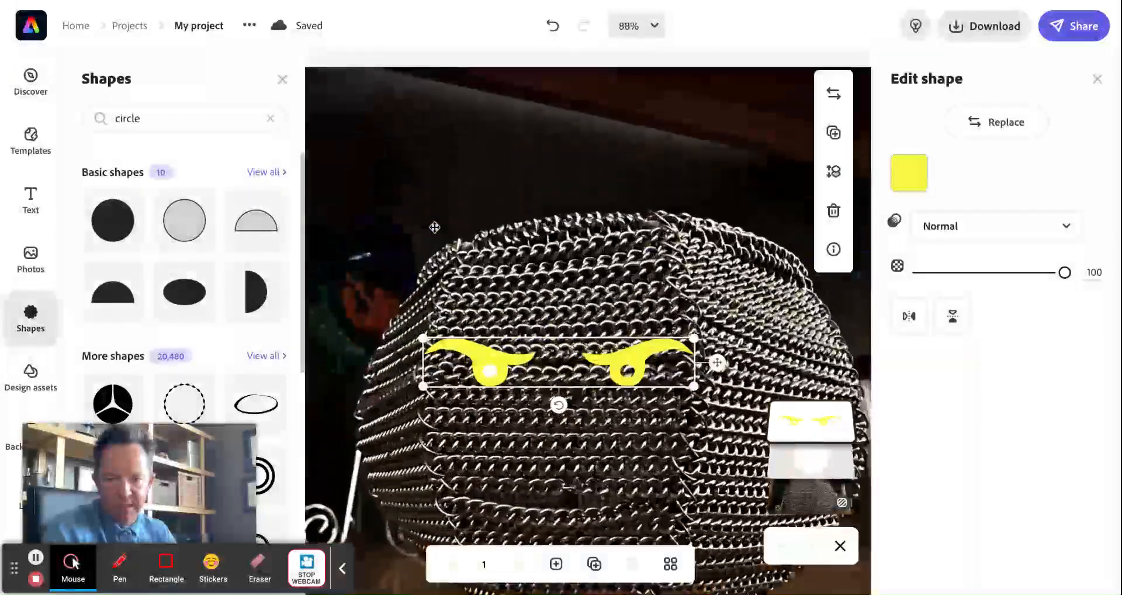
pyautogui.scroll(-3, 435, 227)
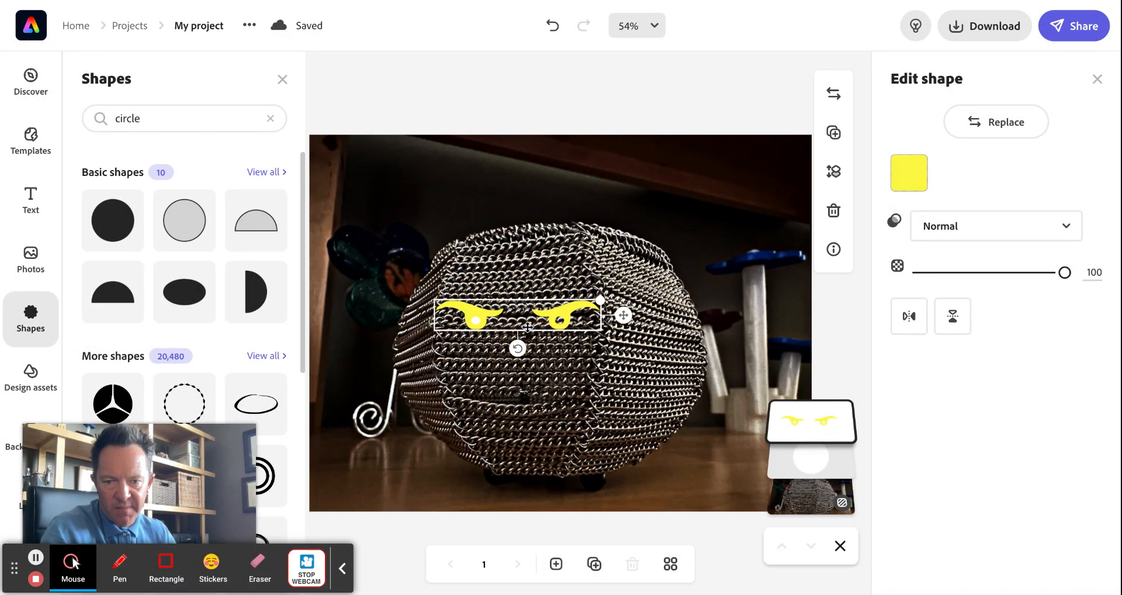
pyautogui.click(812, 472)
pyautogui.click(909, 173)
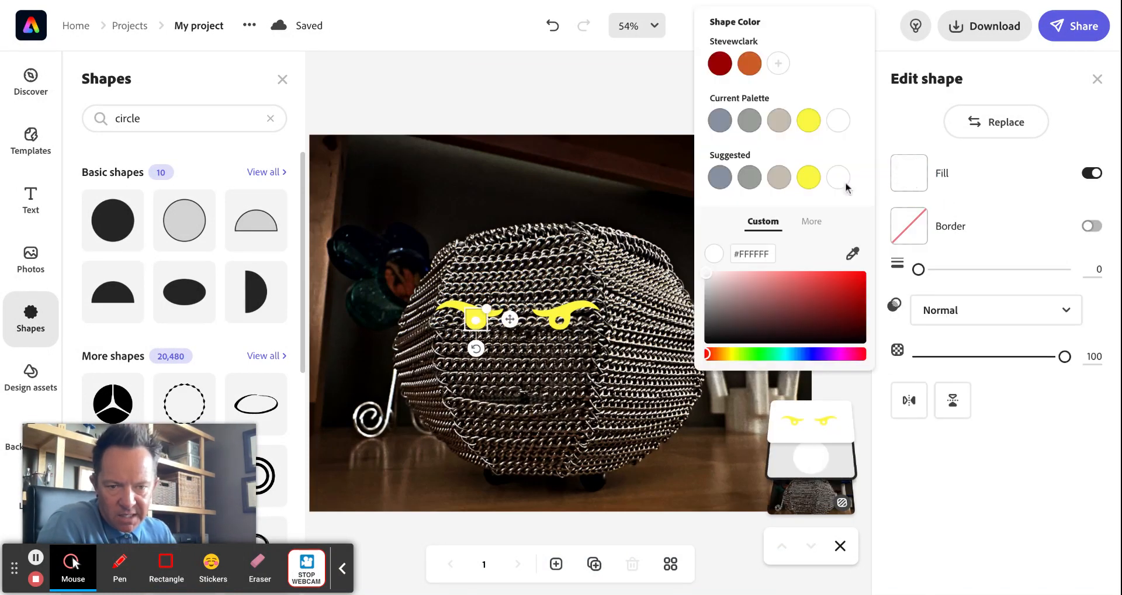
pyautogui.moveTo(783, 296); pyautogui.dragTo(667, 354)
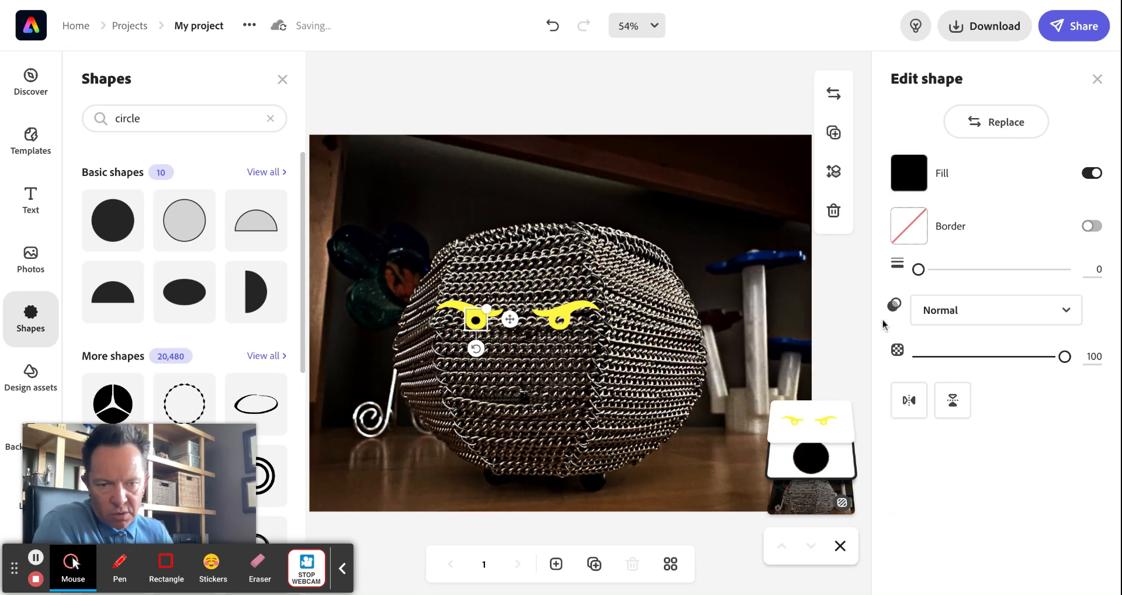
# Change the fill color of the circle behind the left eye to pure red
pyautogui.click(908, 173)
pyautogui.click(850, 277)
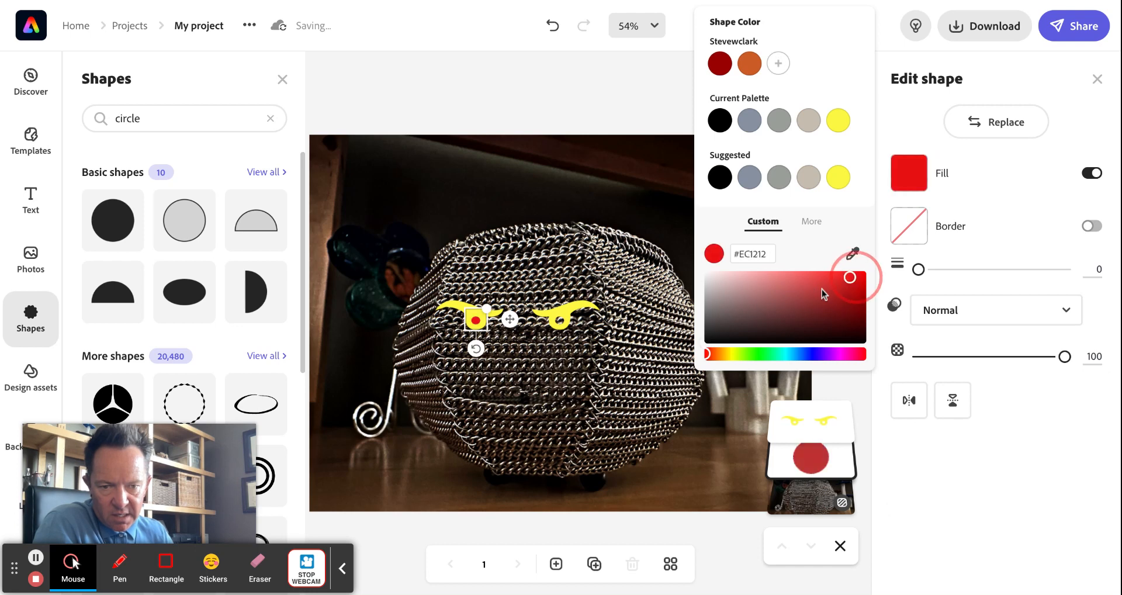
pyautogui.click(874, 370)
pyautogui.click(1033, 473)
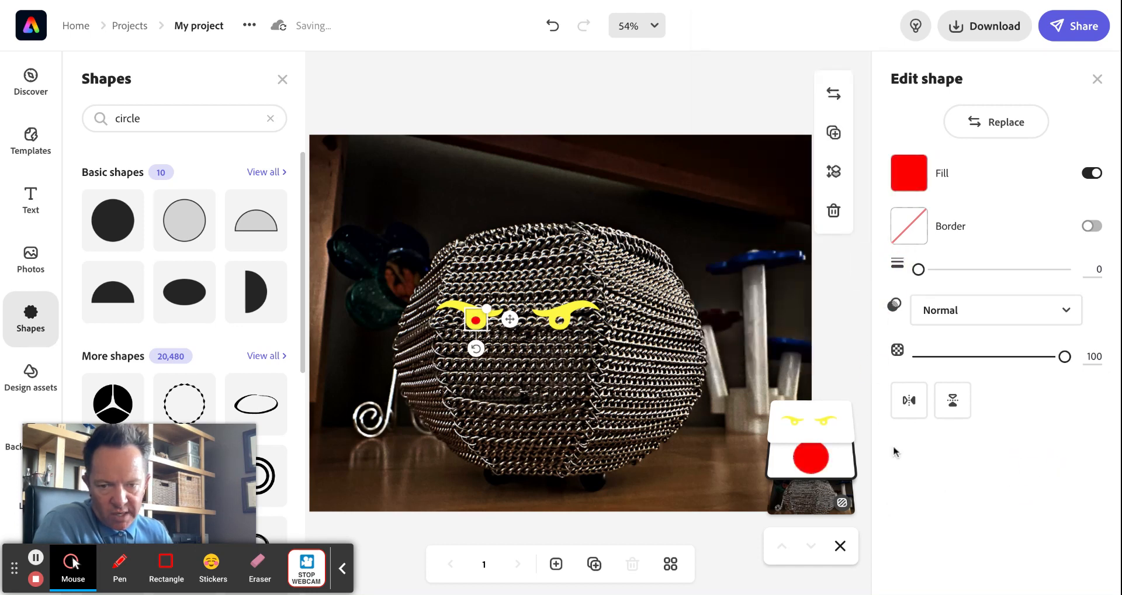
pyautogui.click(648, 357)
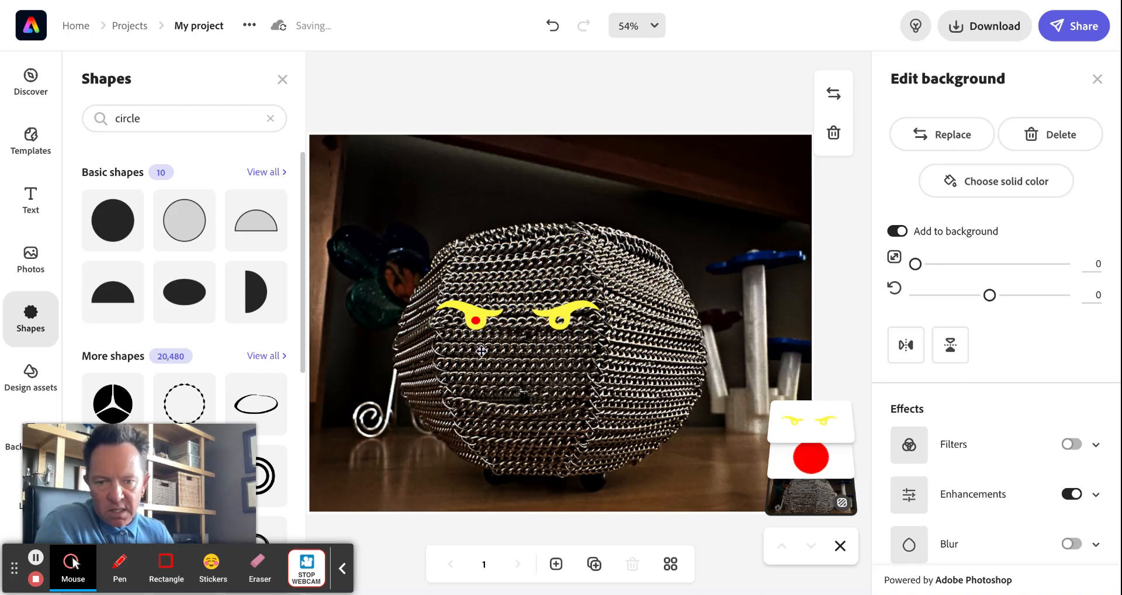
# Duplicate the red circle and place the copy behind the right eye so it fills that pupil
pyautogui.click(818, 465)
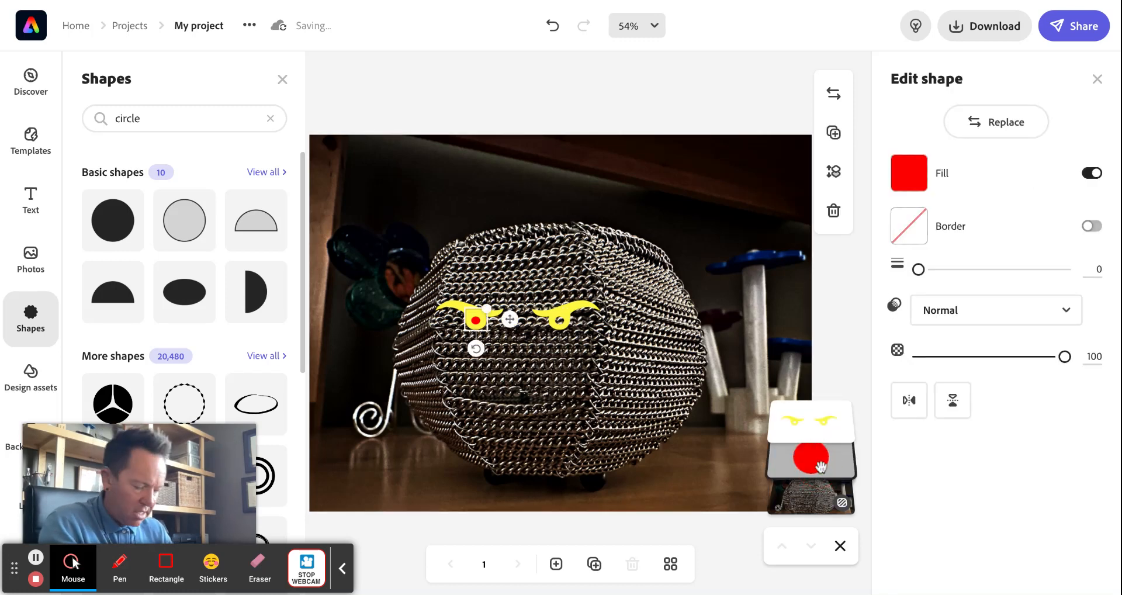
pyautogui.hotkey('ctrl', 'd')
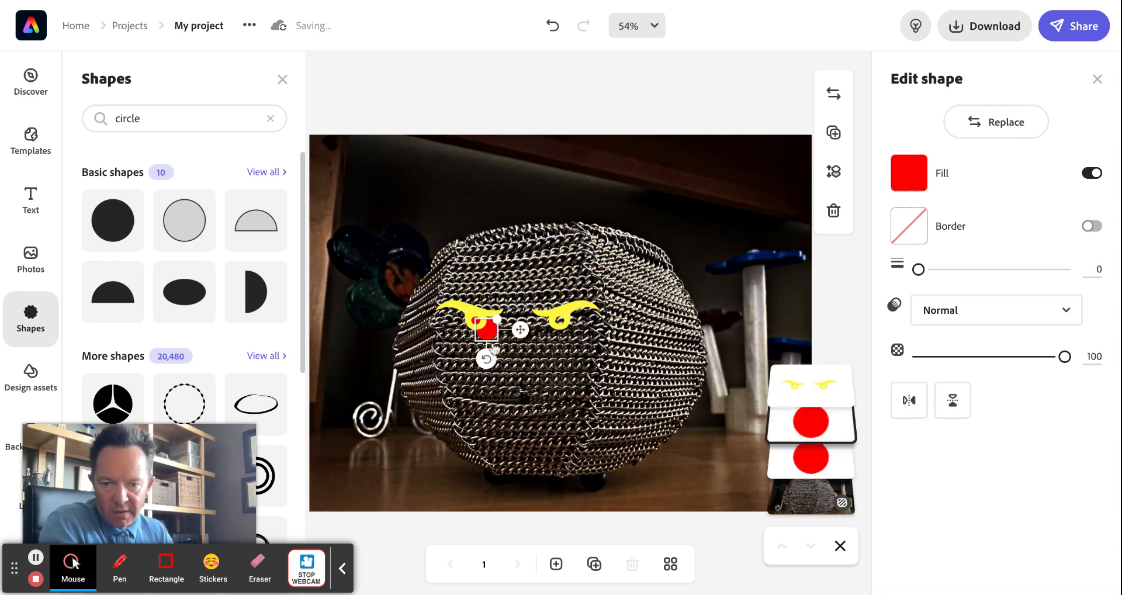
pyautogui.moveTo(494, 335); pyautogui.dragTo(570, 329)
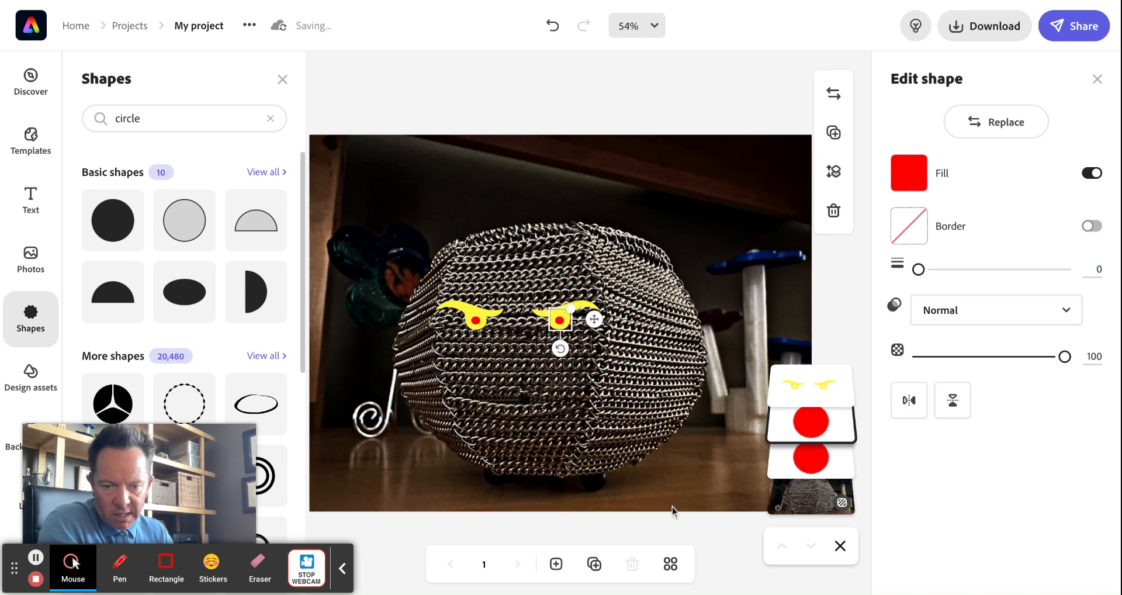
pyautogui.click(724, 538)
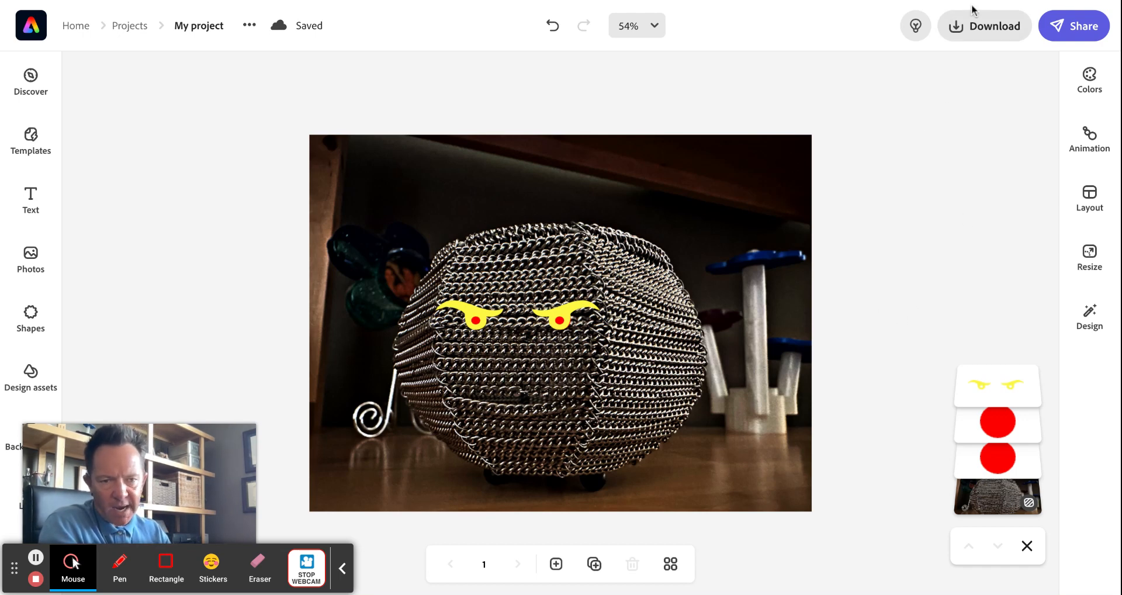
# Download the finished design as a PNG file
pyautogui.click(967, 26)
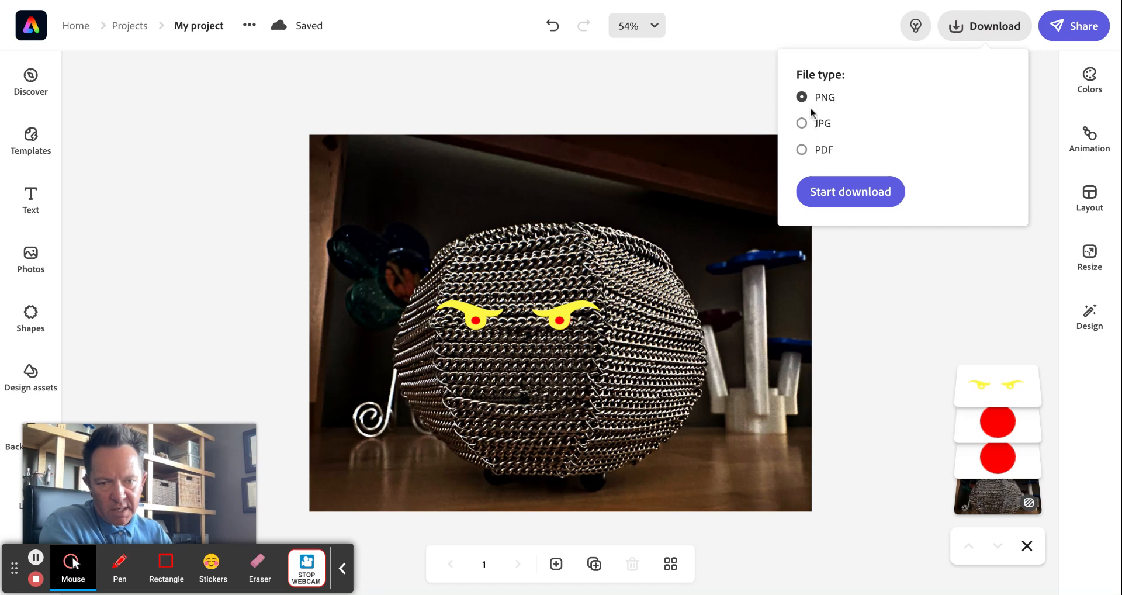
pyautogui.click(842, 192)
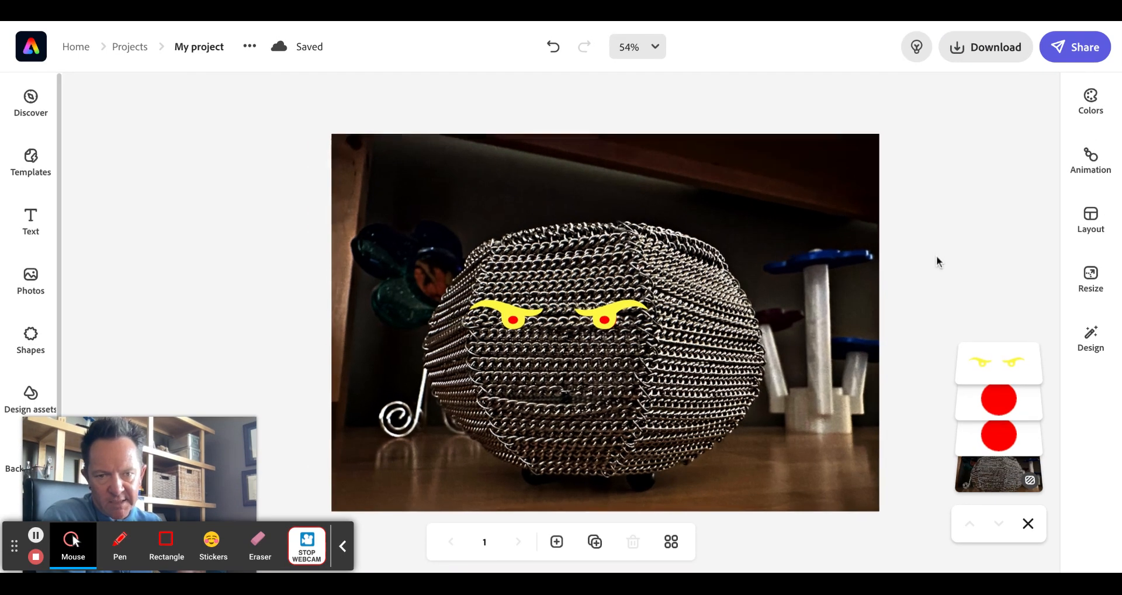